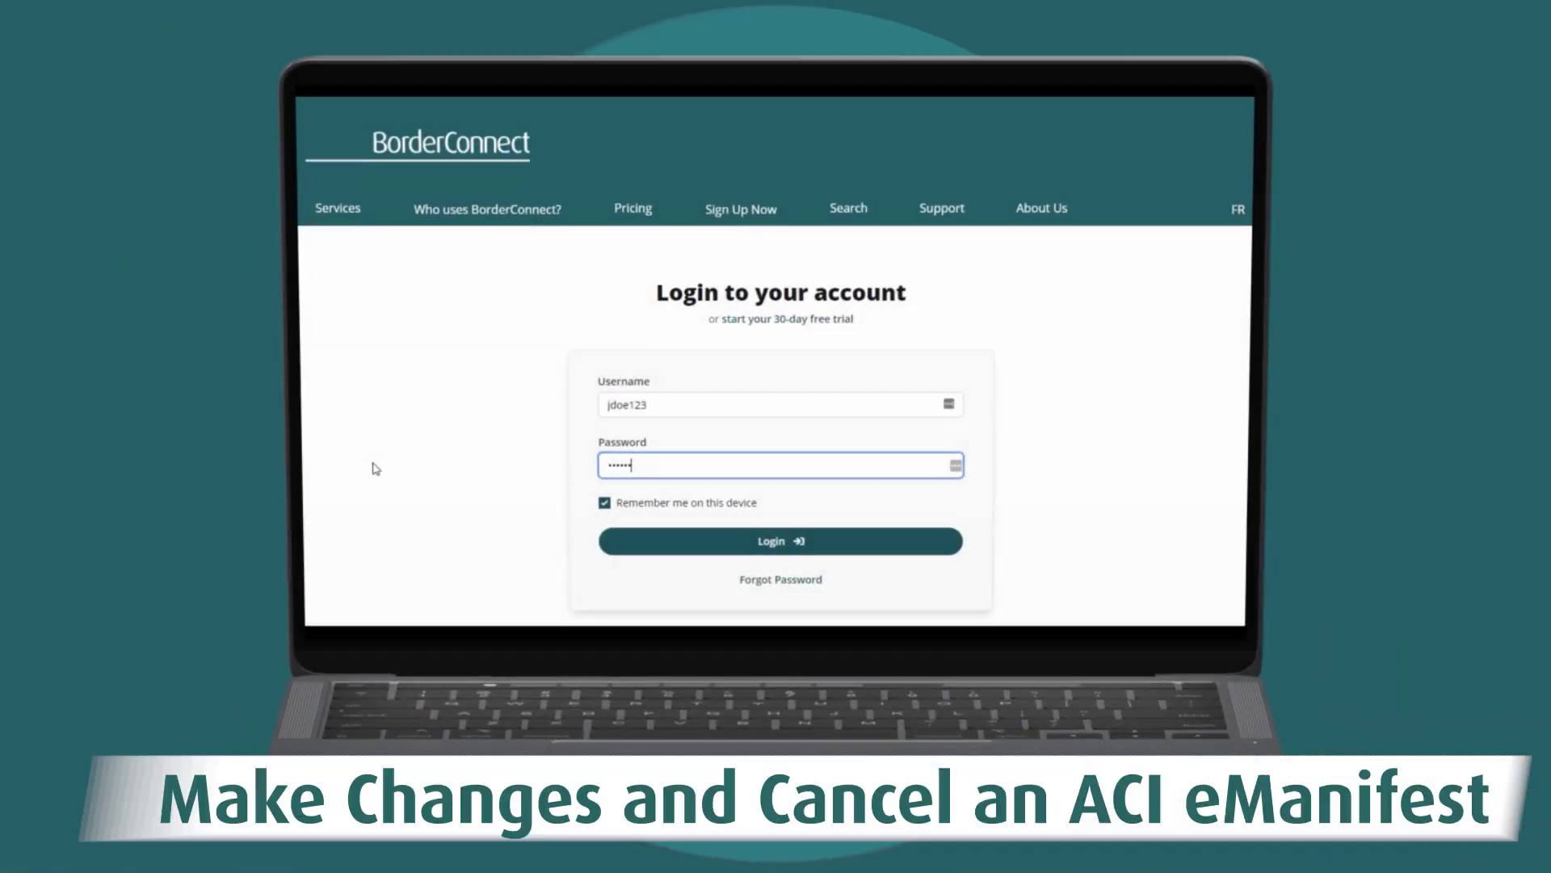
Step: Enter the account password and log in to BorderConnect
text(••)
click(773, 550)
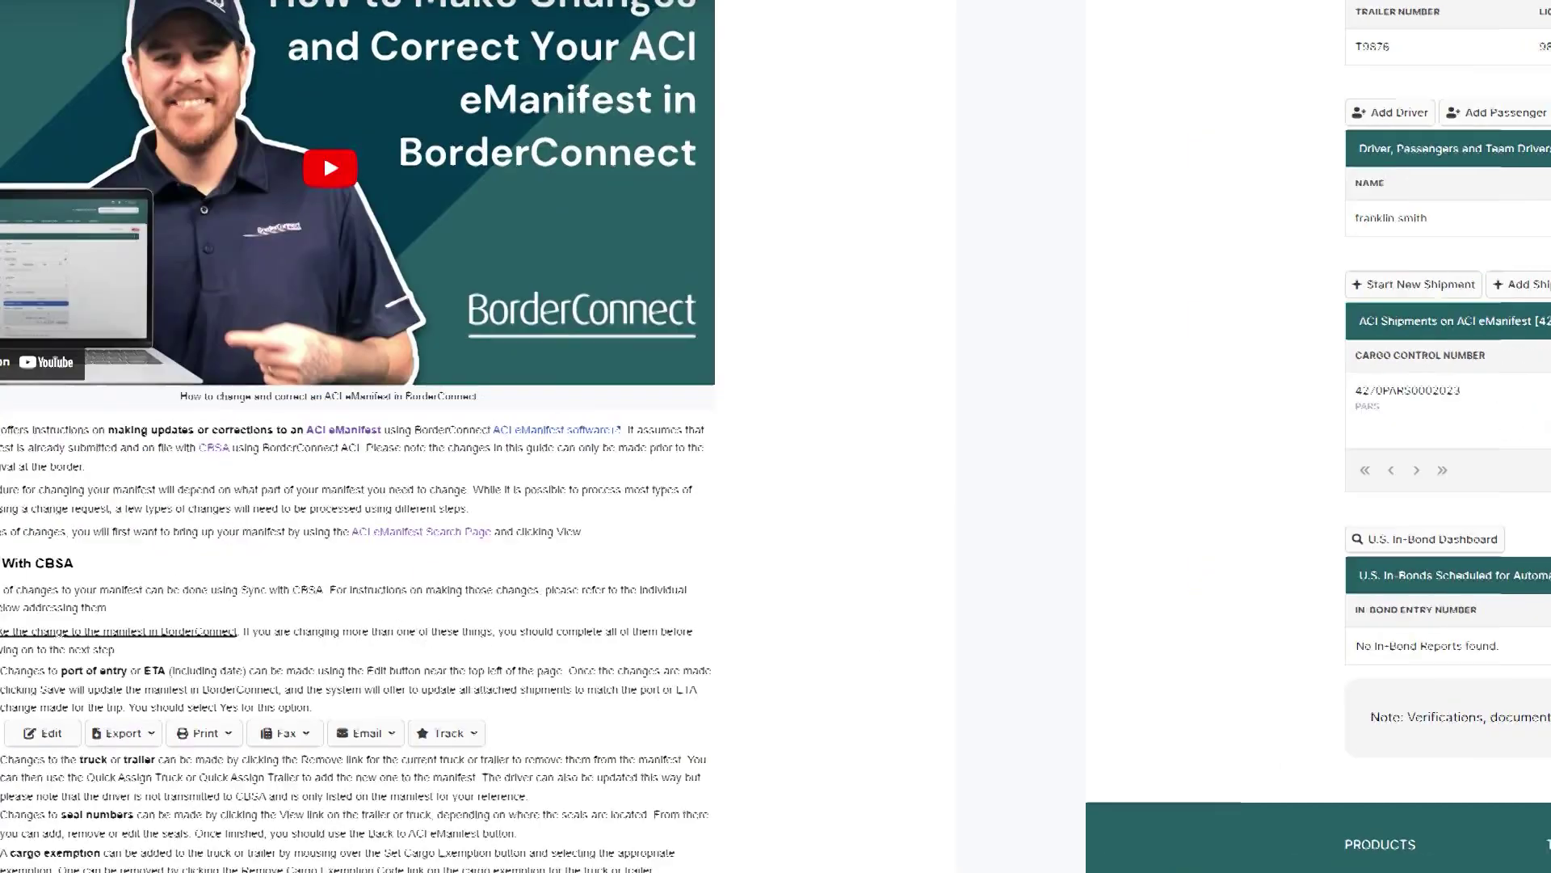
scroll(795, 437, down, 5)
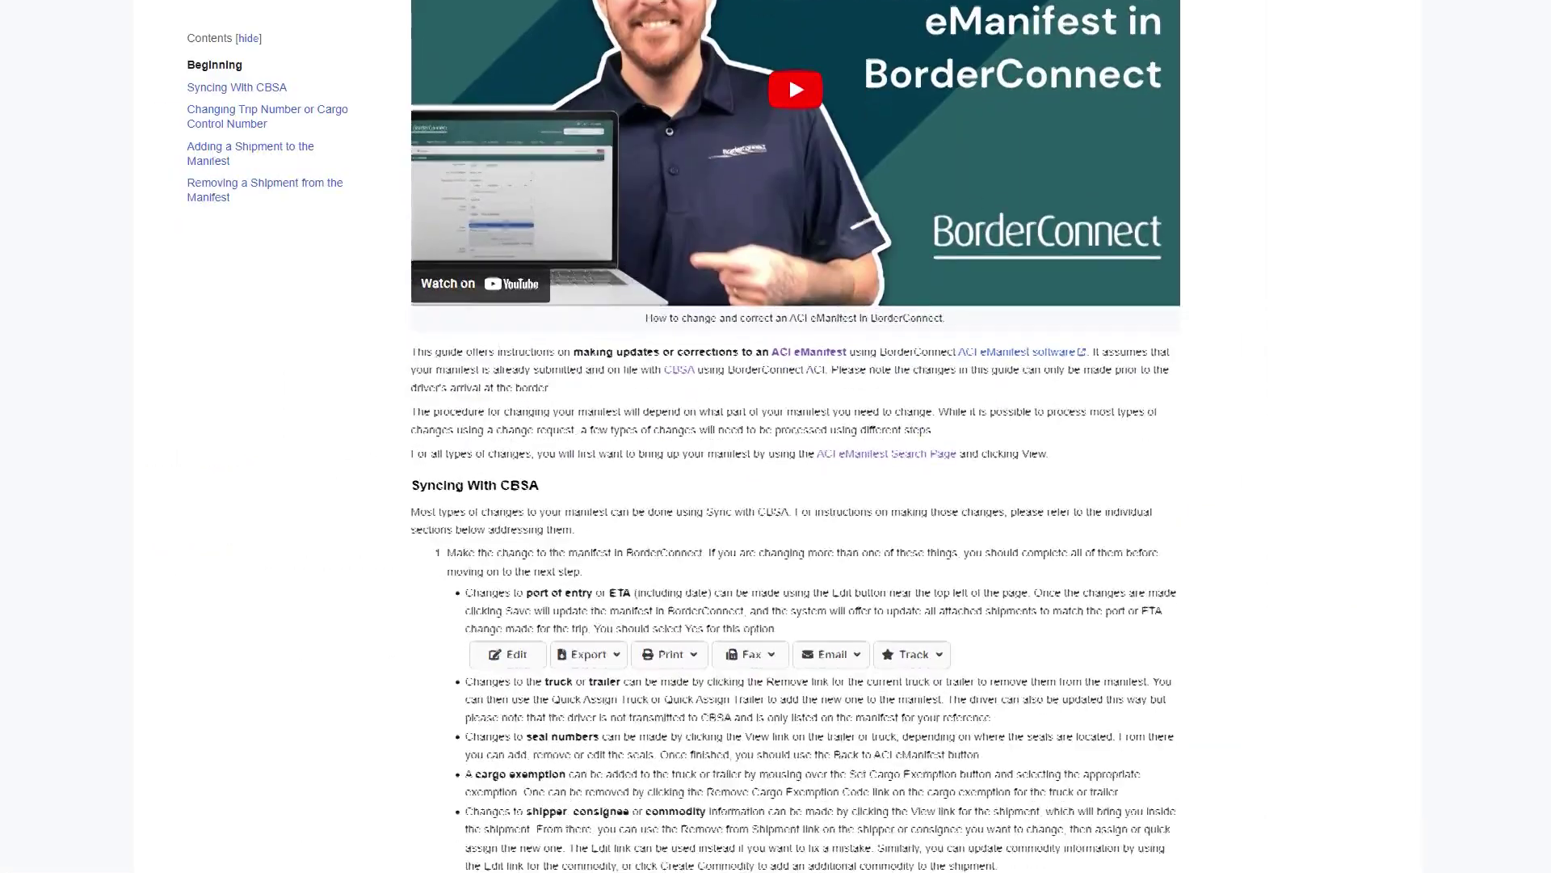
scroll(795, 437, down, 4)
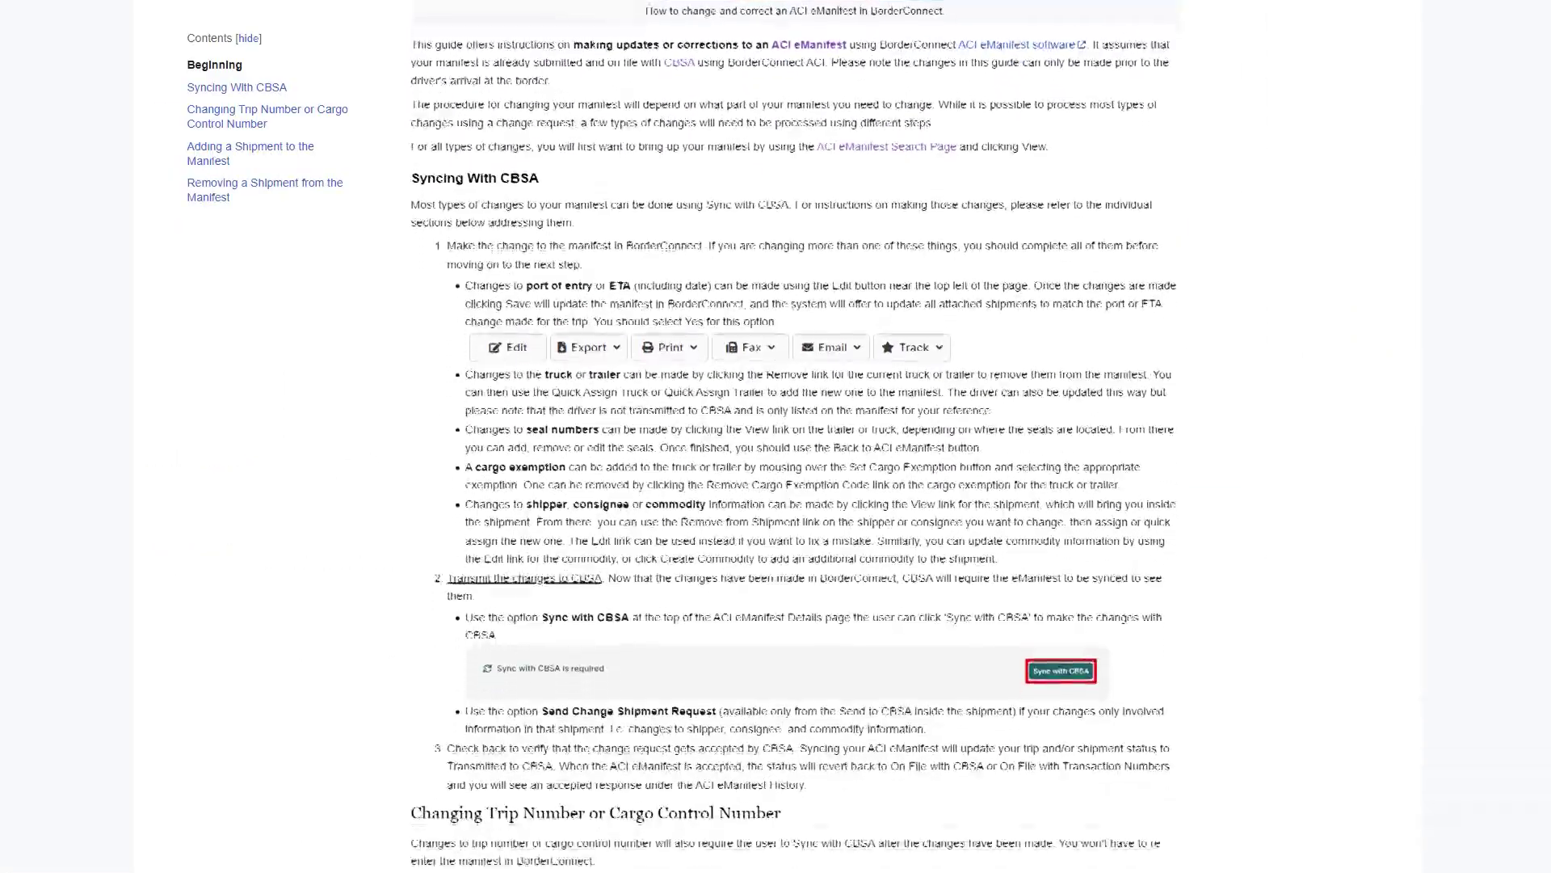
scroll(795, 436, down, 4)
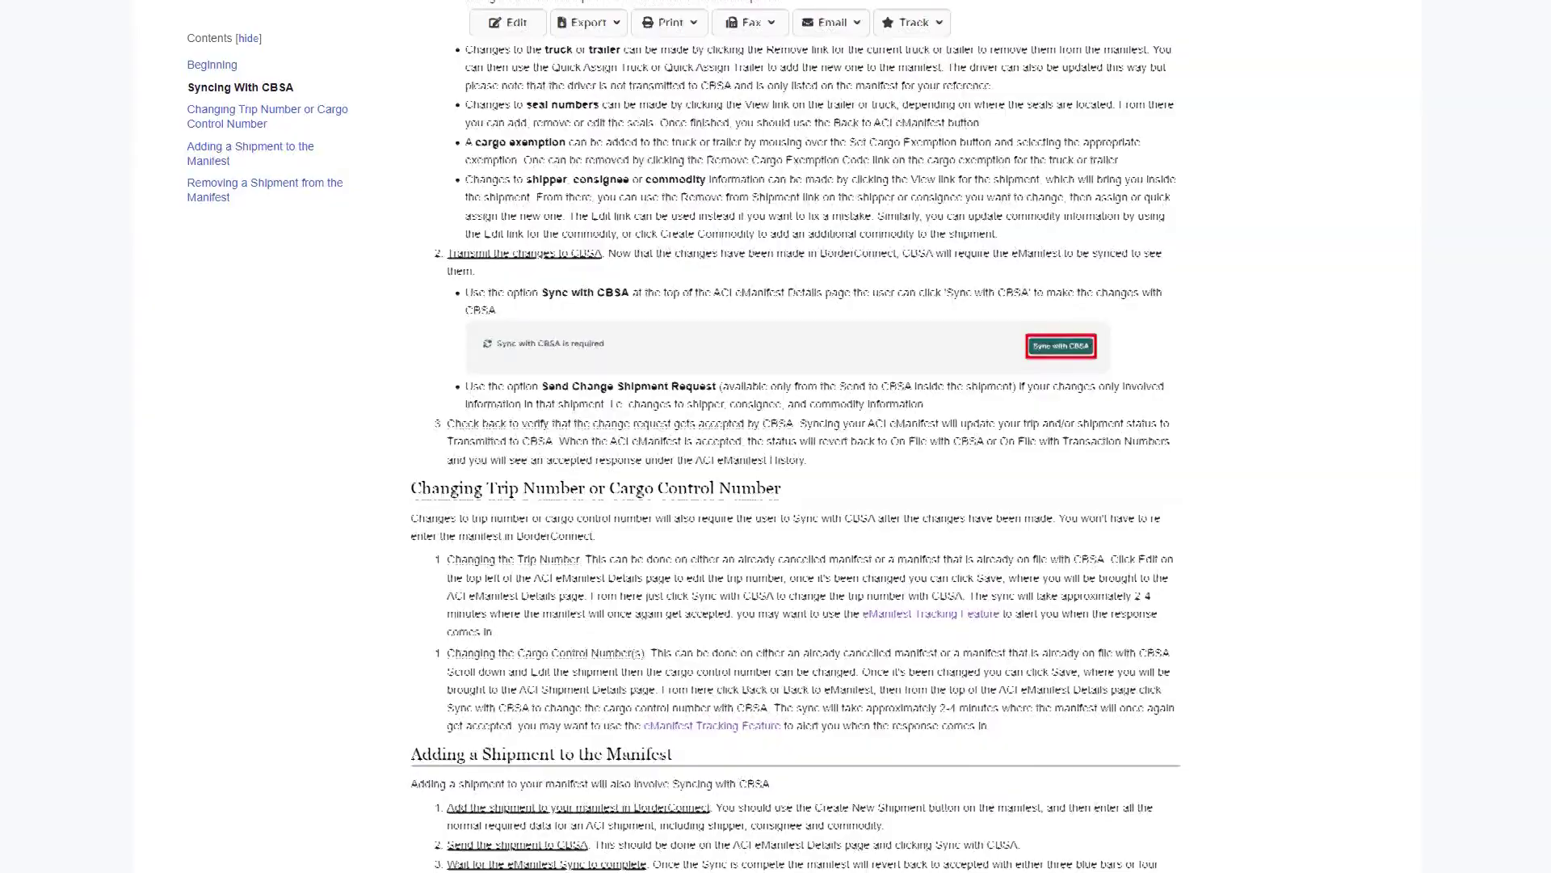
scroll(795, 437, down, 3)
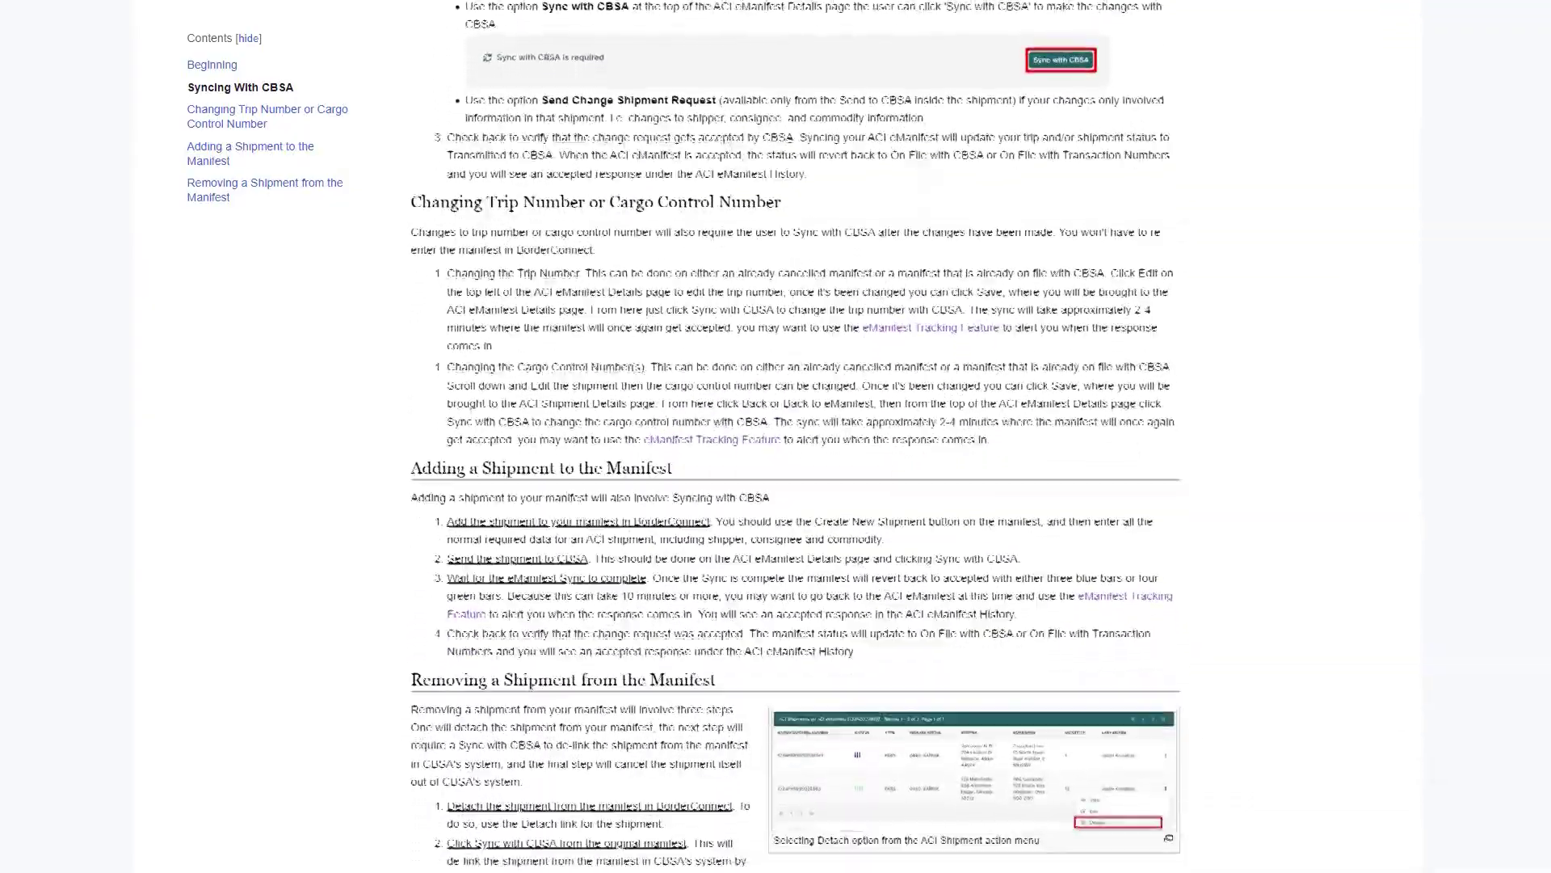
scroll(795, 436, down, 2)
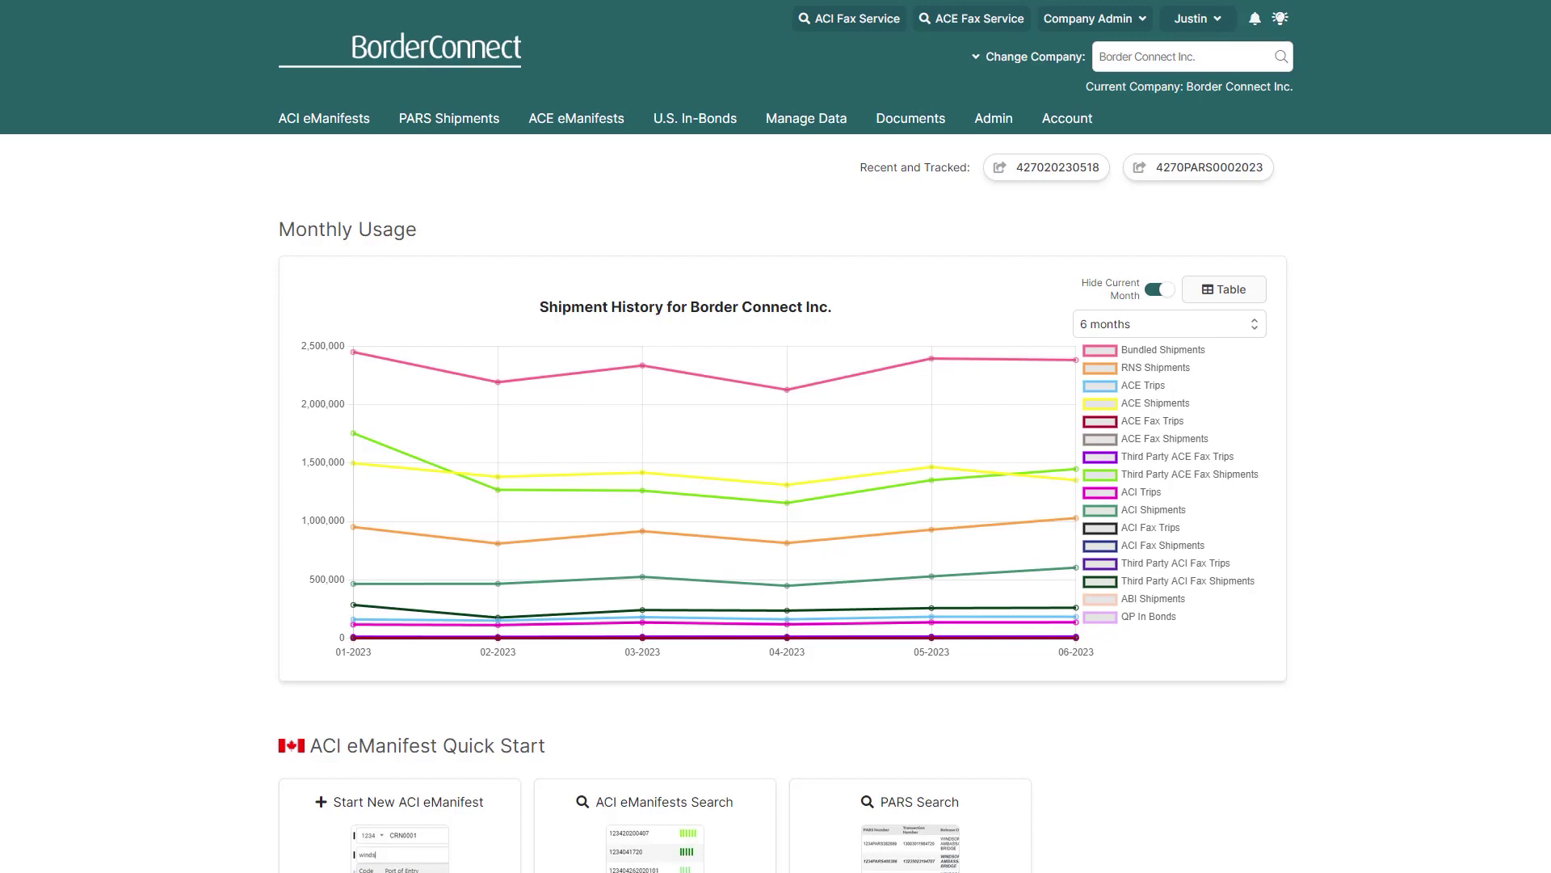
click(290, 118)
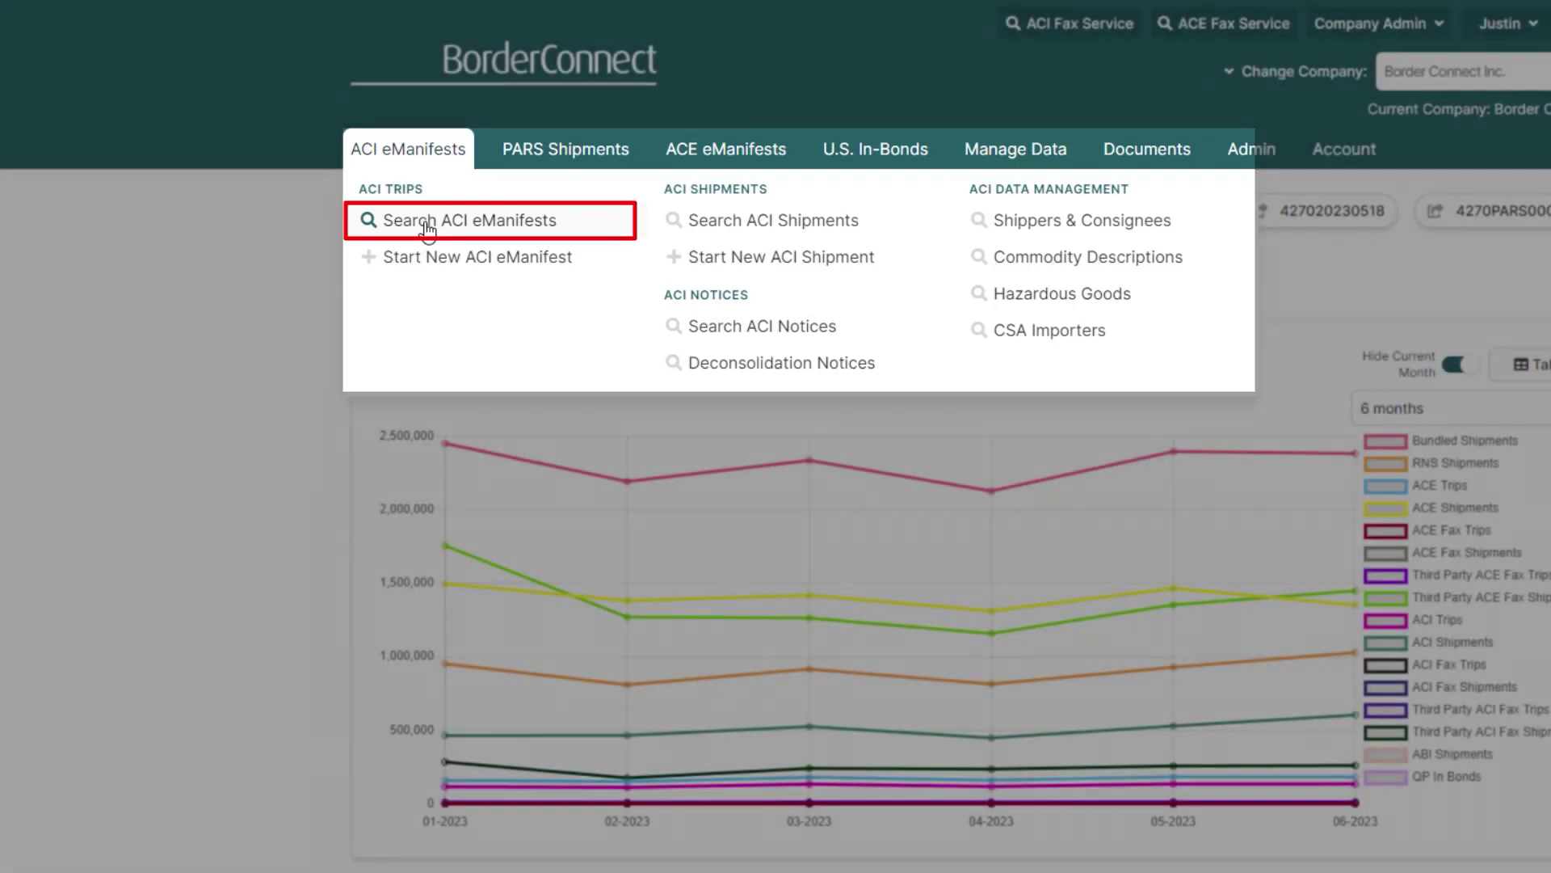
click(428, 229)
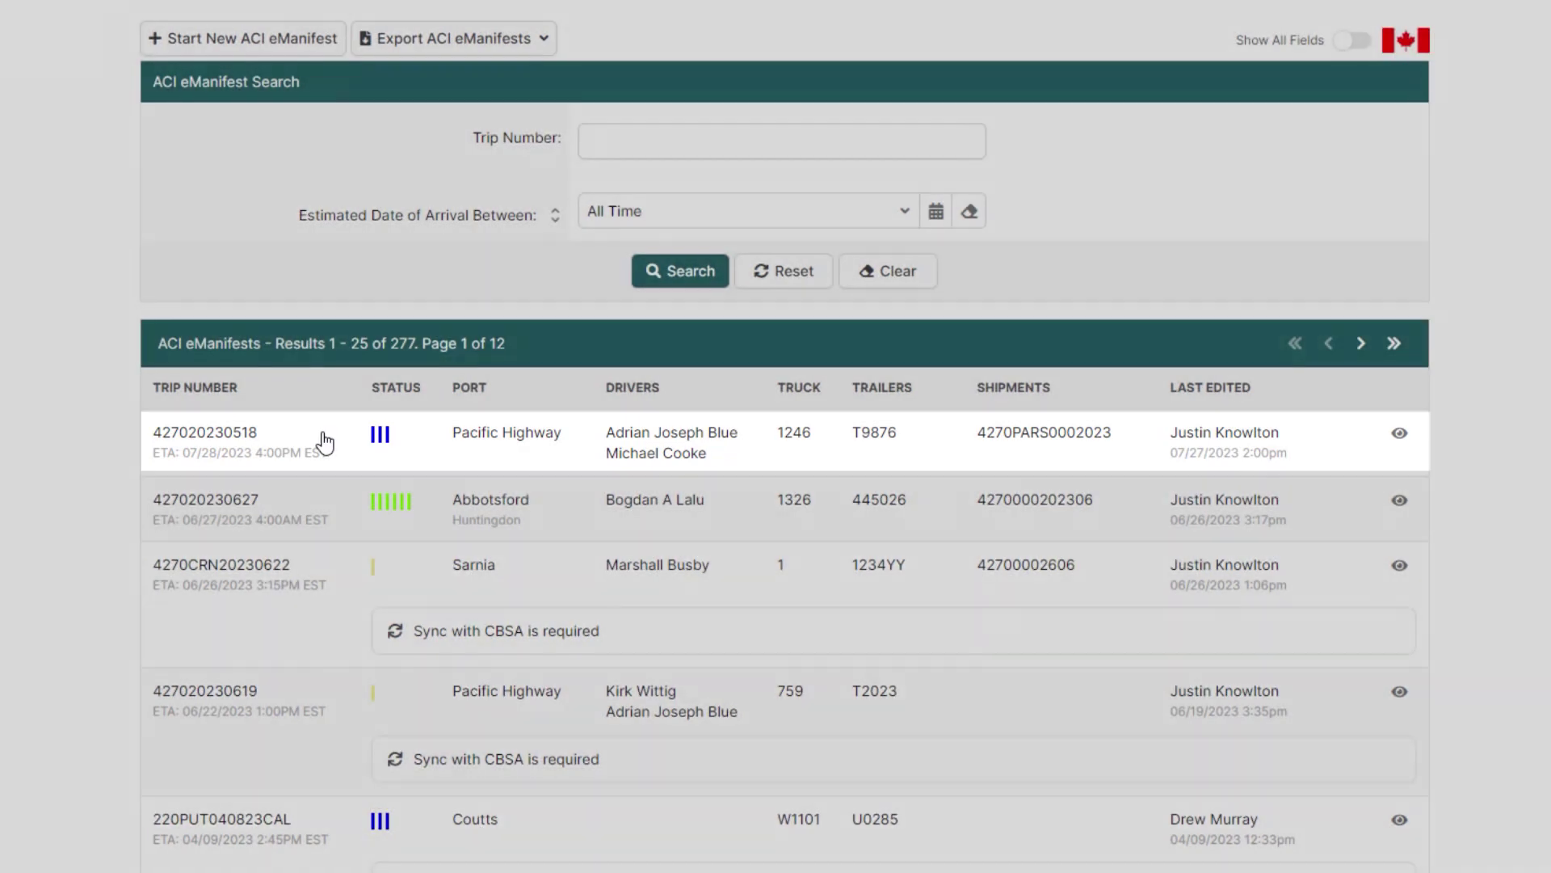
click(323, 439)
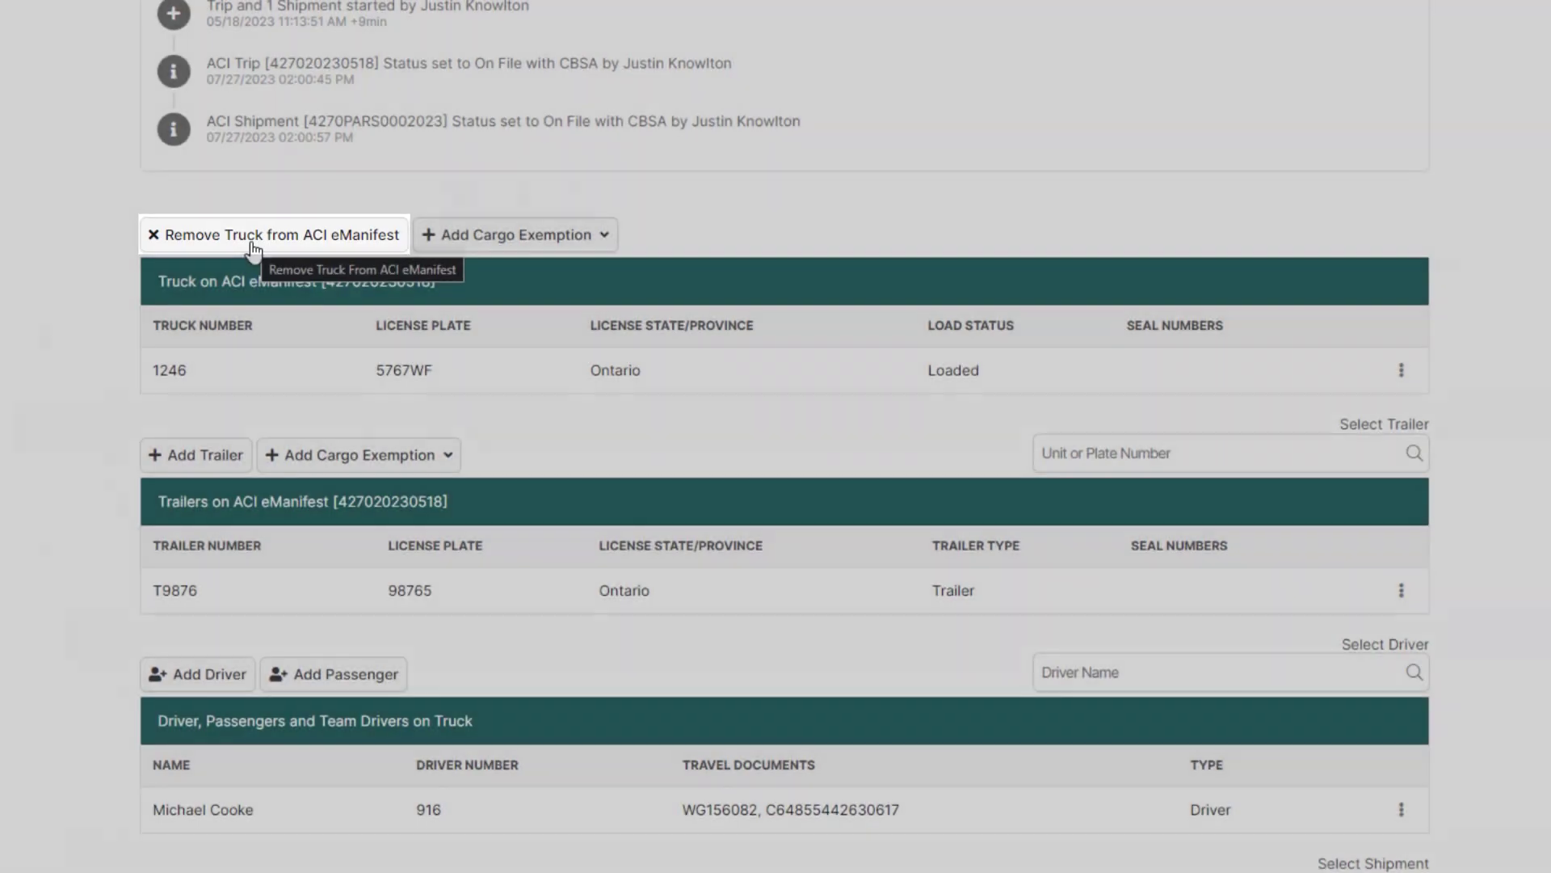
Step: Remove truck 1246 from the manifest and search the saved trucks for 99X
click(254, 247)
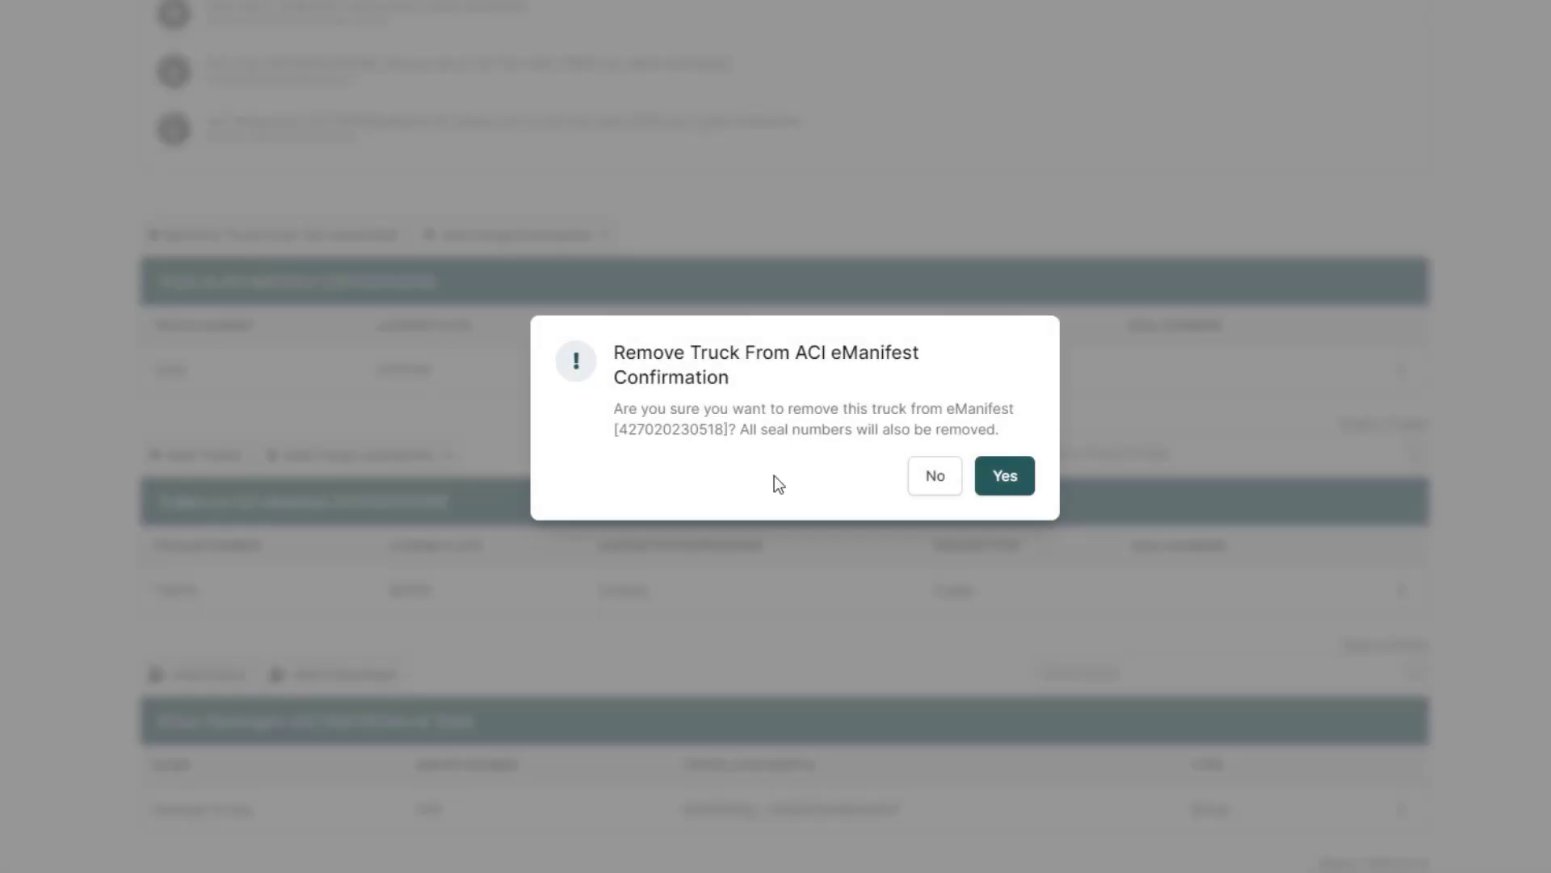
click(1026, 479)
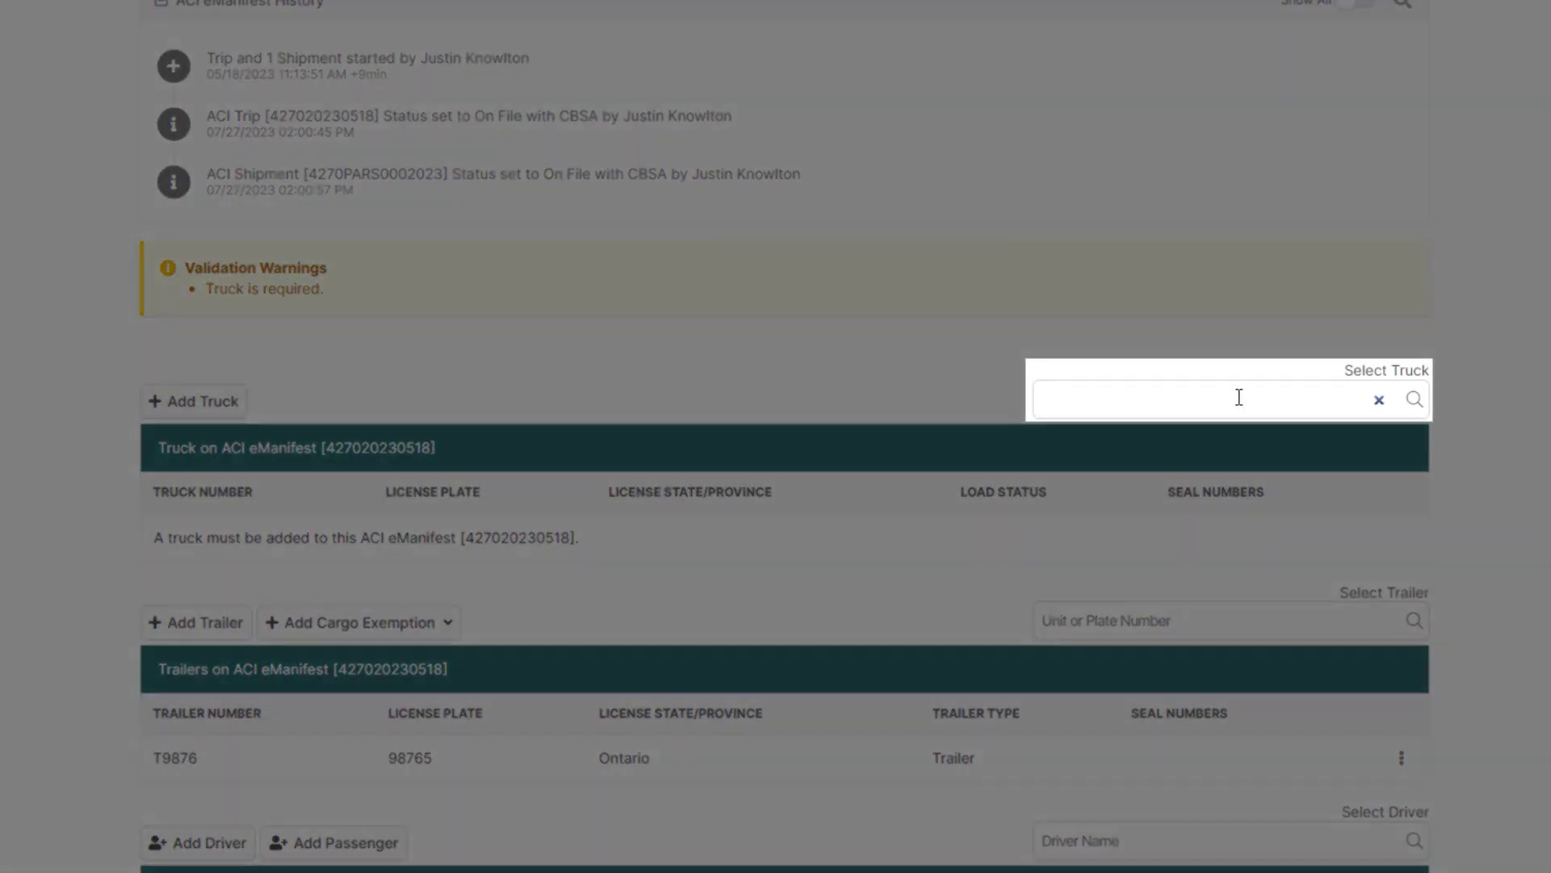
click(1239, 397)
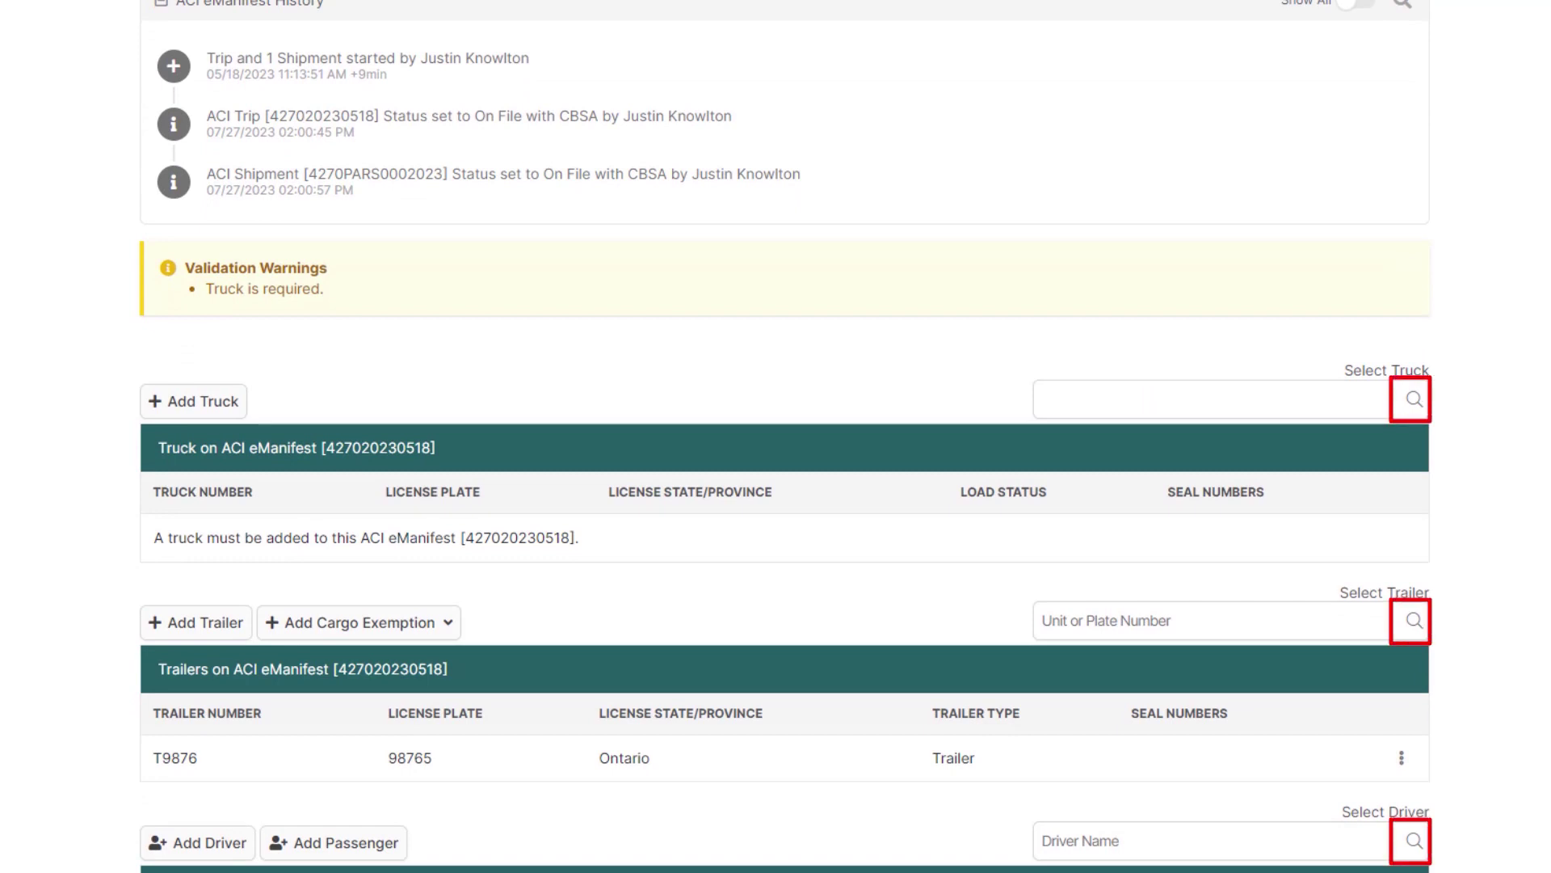
click(1238, 396)
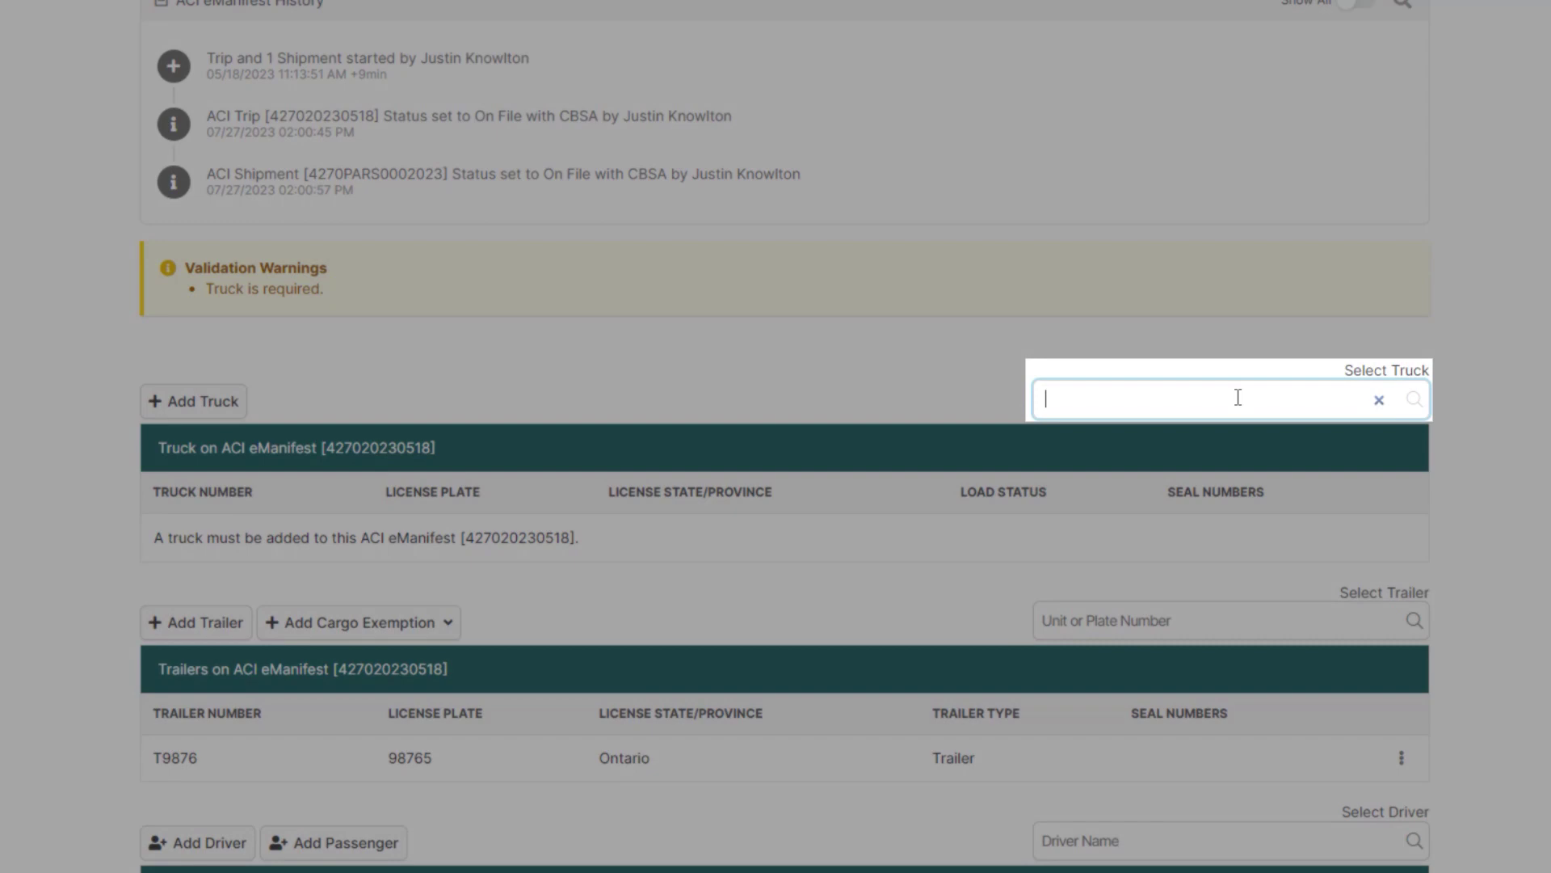
text(10)
key(BackSpace)
key(BackSpace)
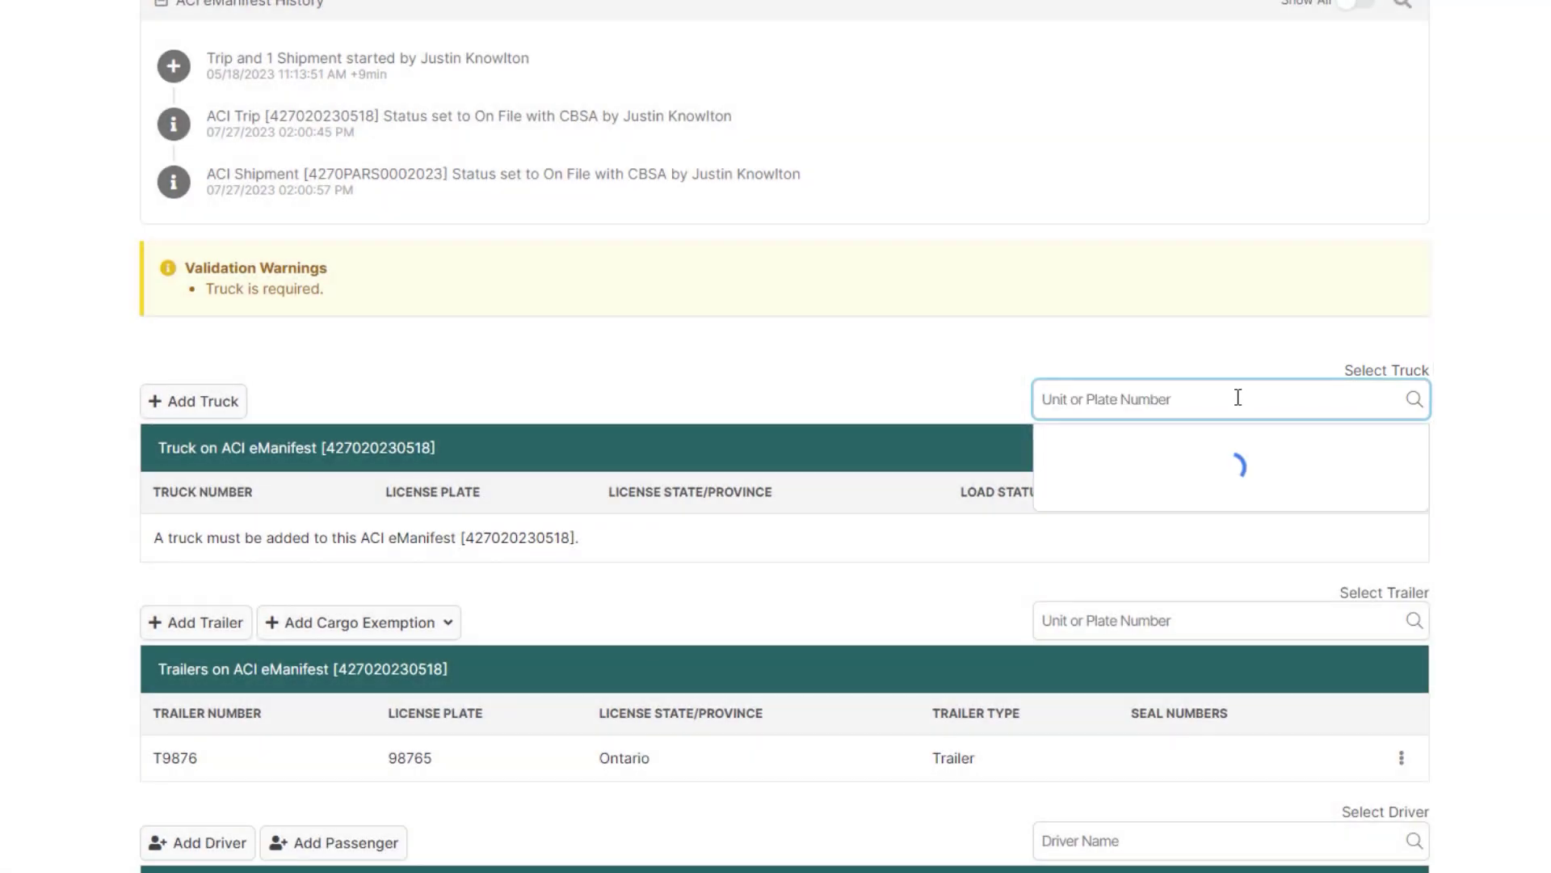
text(bfra053)
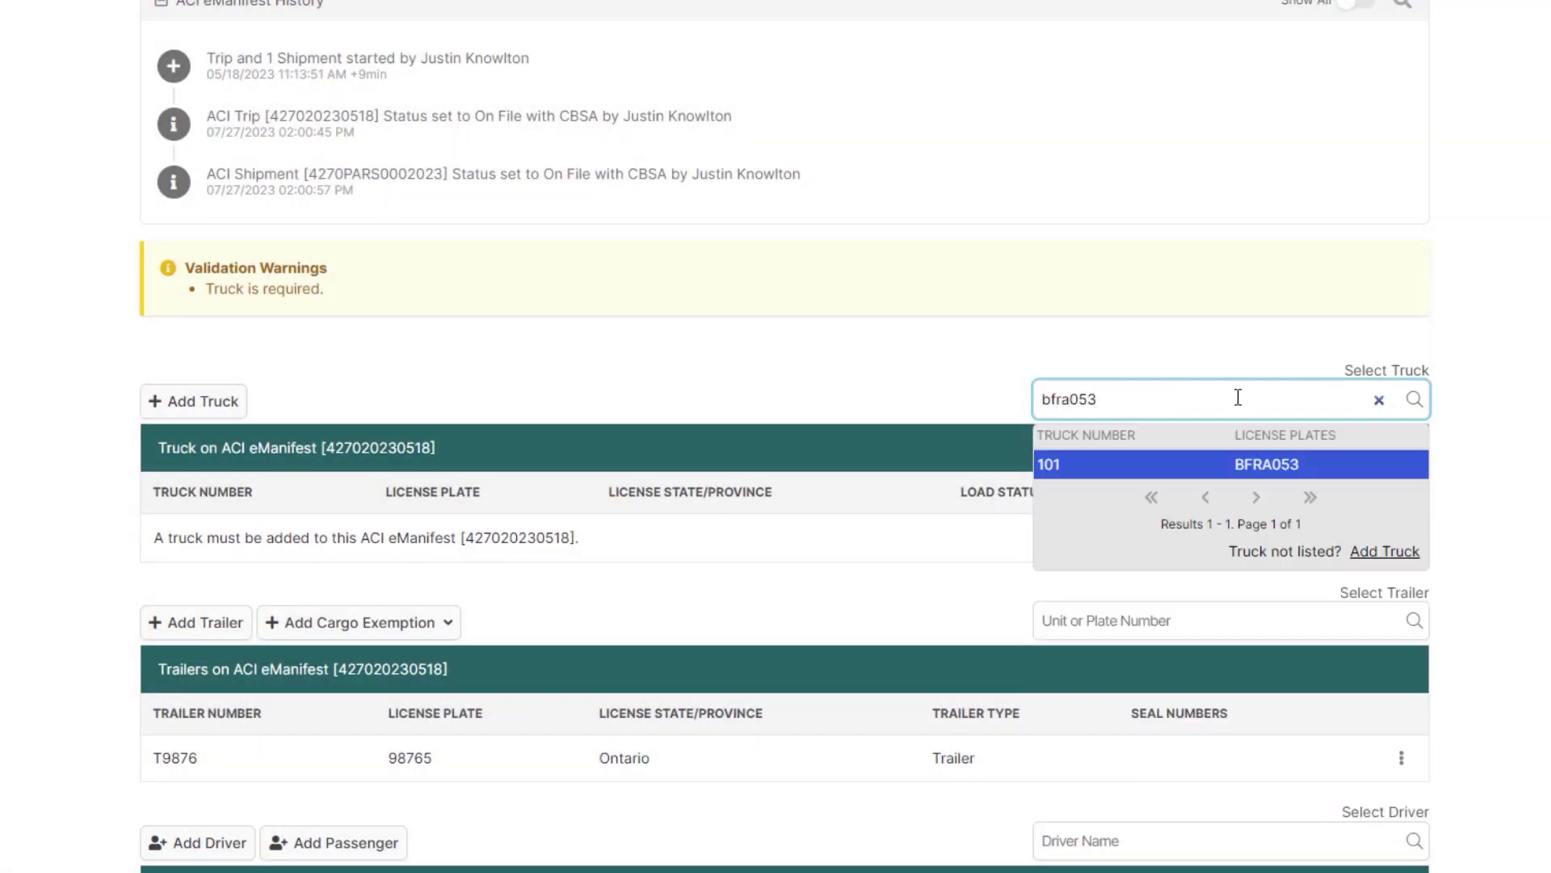
key(BackSpace)
key(BackSpace)
key(BackSpace)
key(BackSpace)
key(BackSpace)
key(BackSpace)
key(BackSpace)
scroll(1220, 363, down, 2)
text(99x)
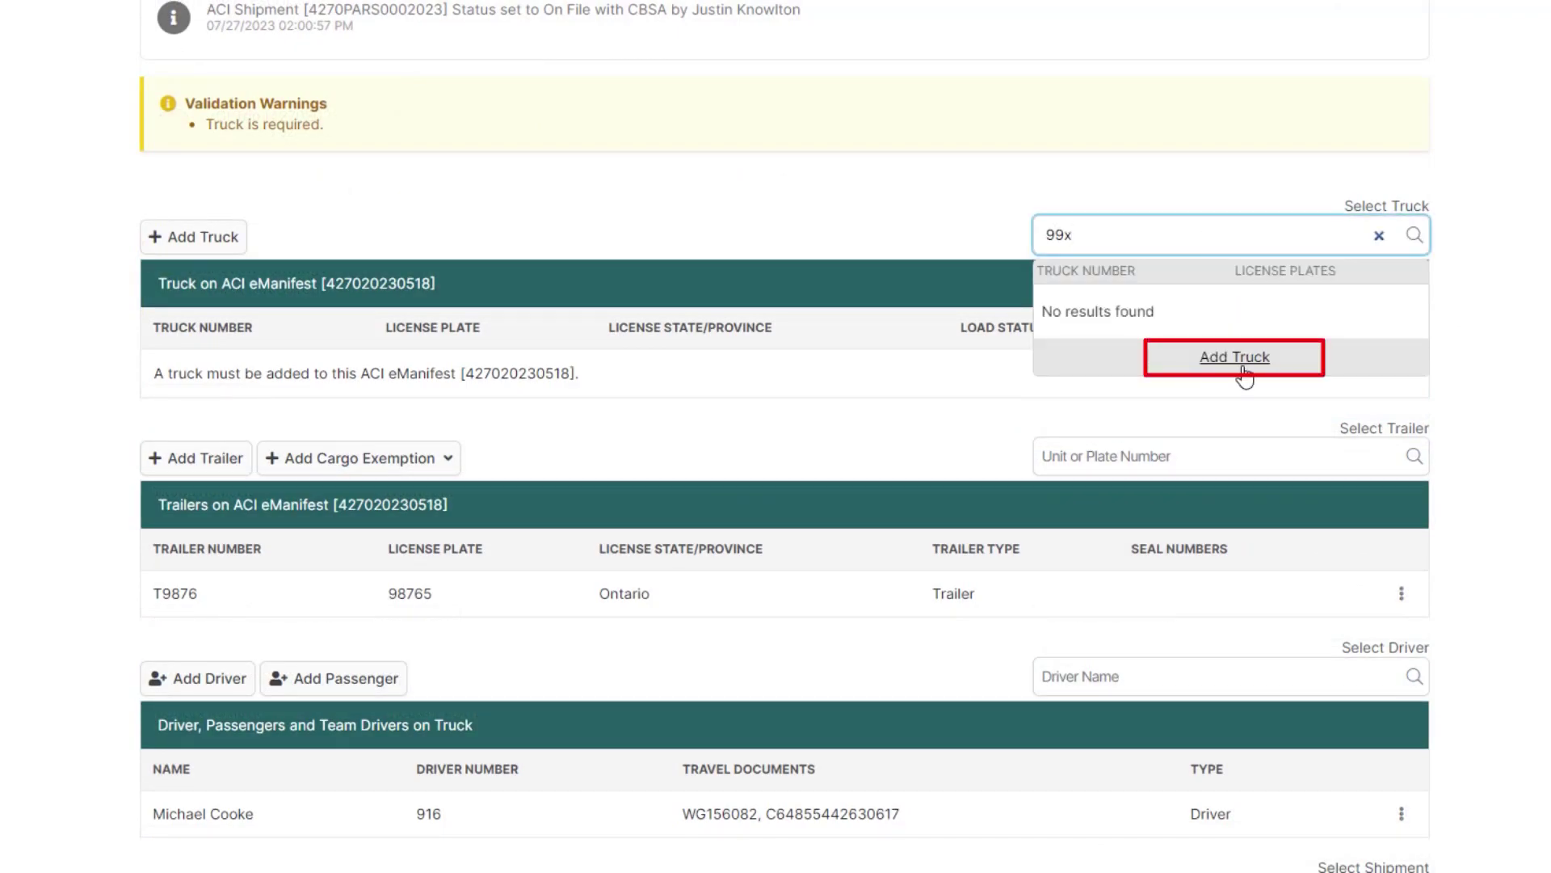
Step: Create new truck 99X as a Tractor (Semi) with Ontario plate 9876ZZ
click(1234, 357)
click(889, 257)
click(900, 353)
click(734, 379)
text(9876ZZ)
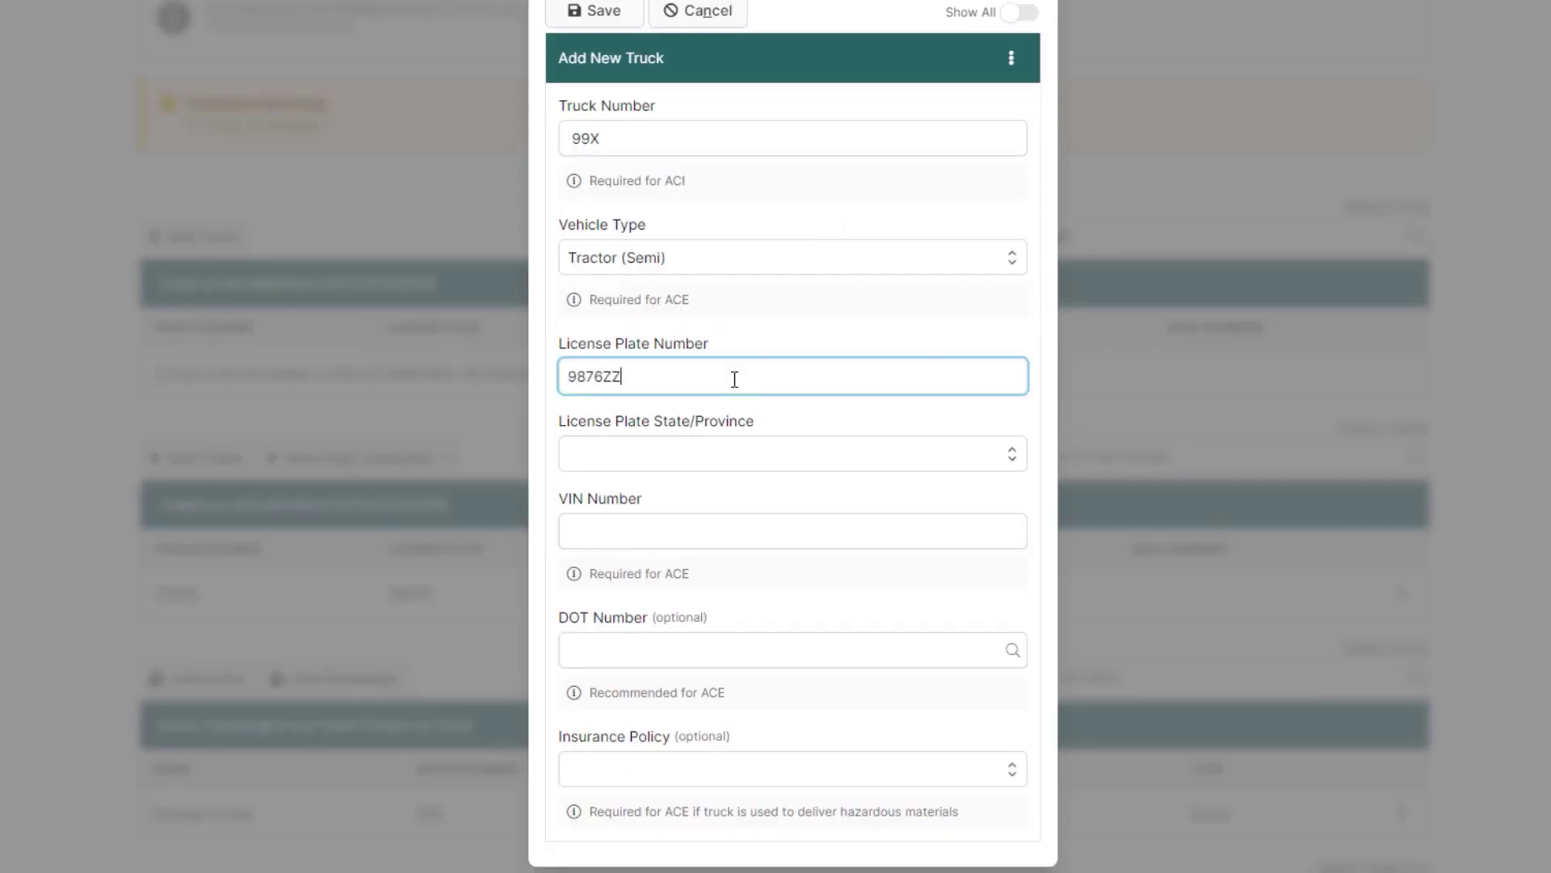
click(596, 36)
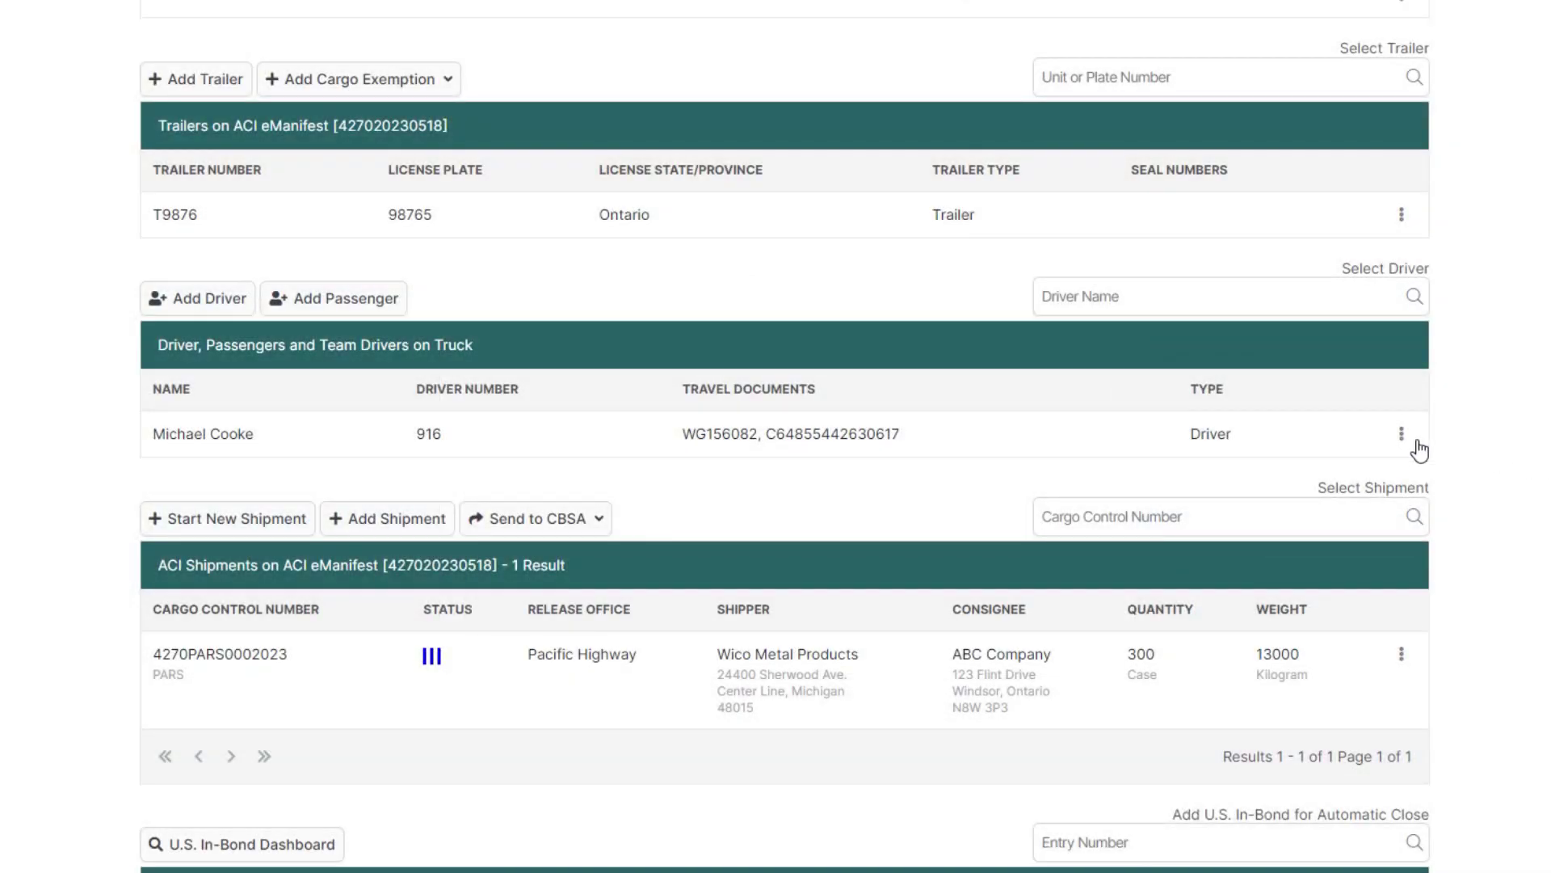
Step: Remove the current driver from the manifest and search for a replacement driver
click(1402, 434)
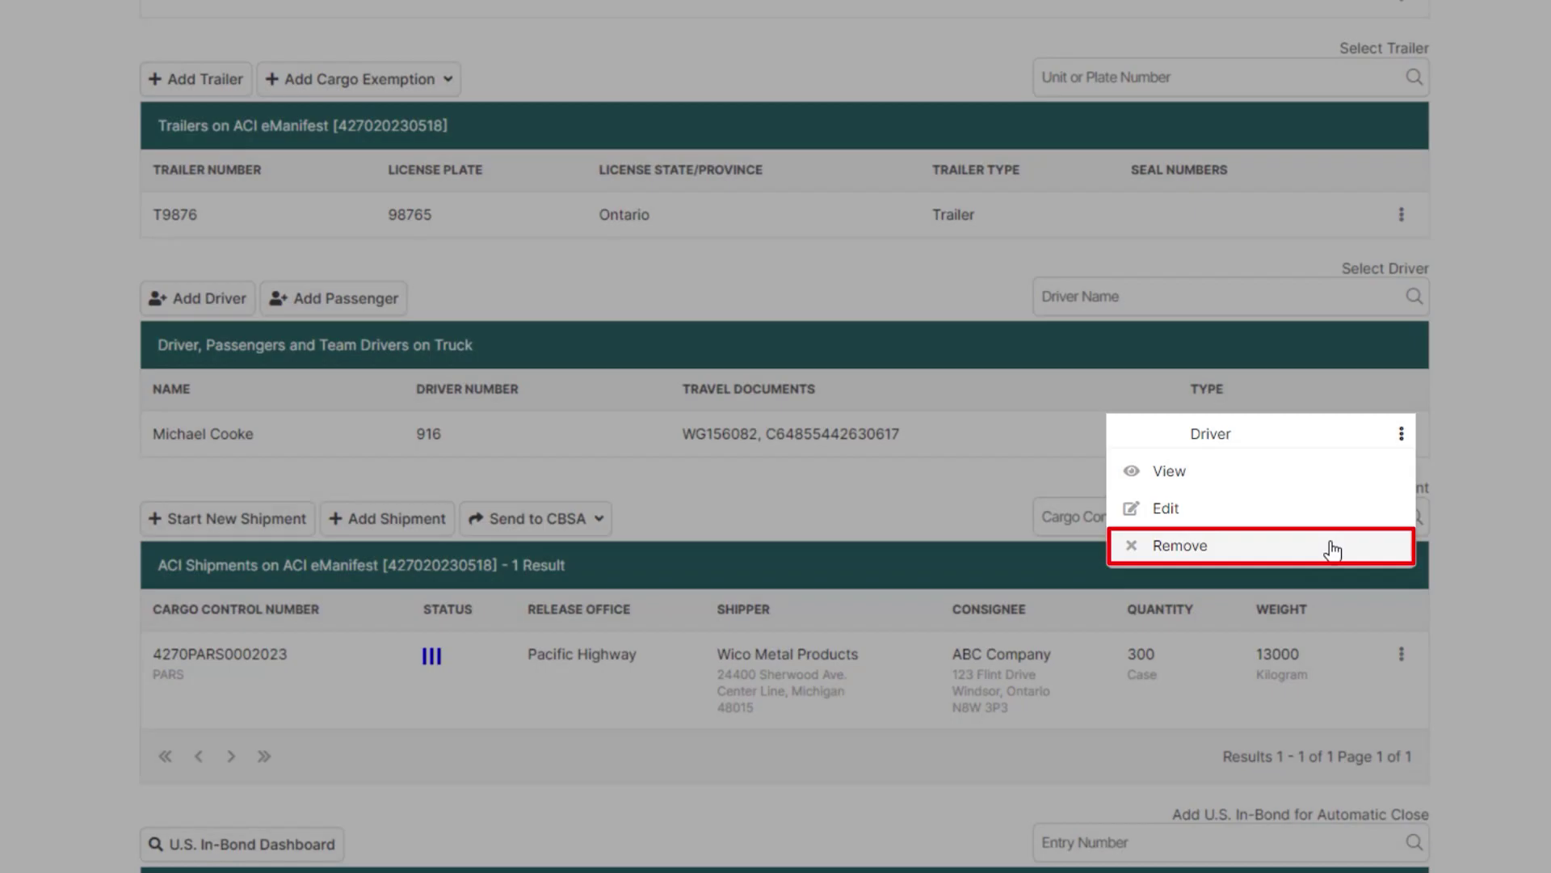
click(1333, 548)
click(1010, 489)
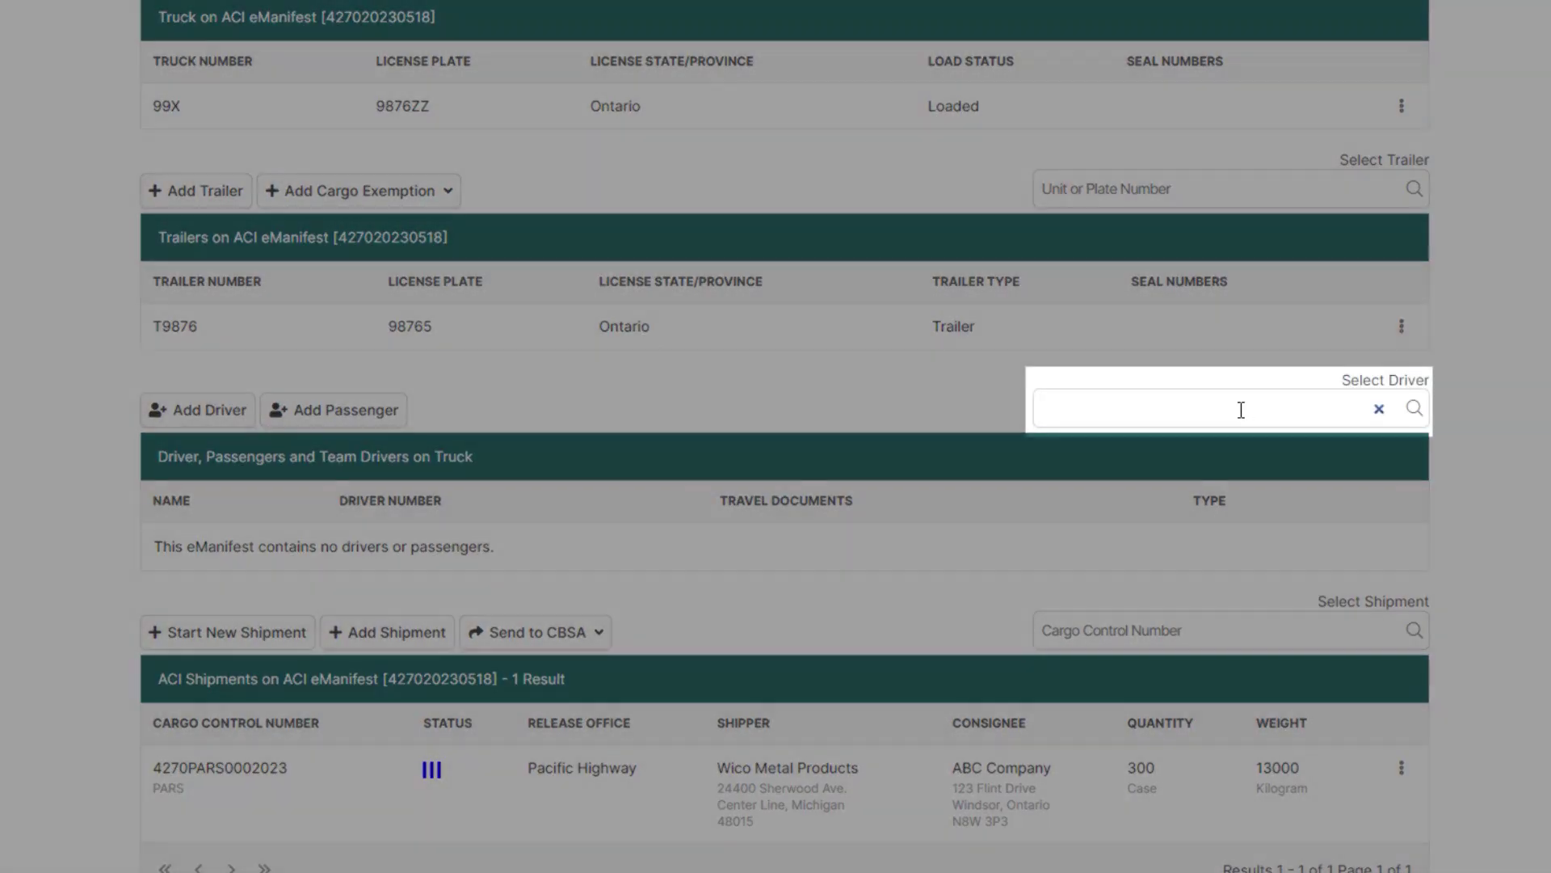
click(1241, 410)
text(ad)
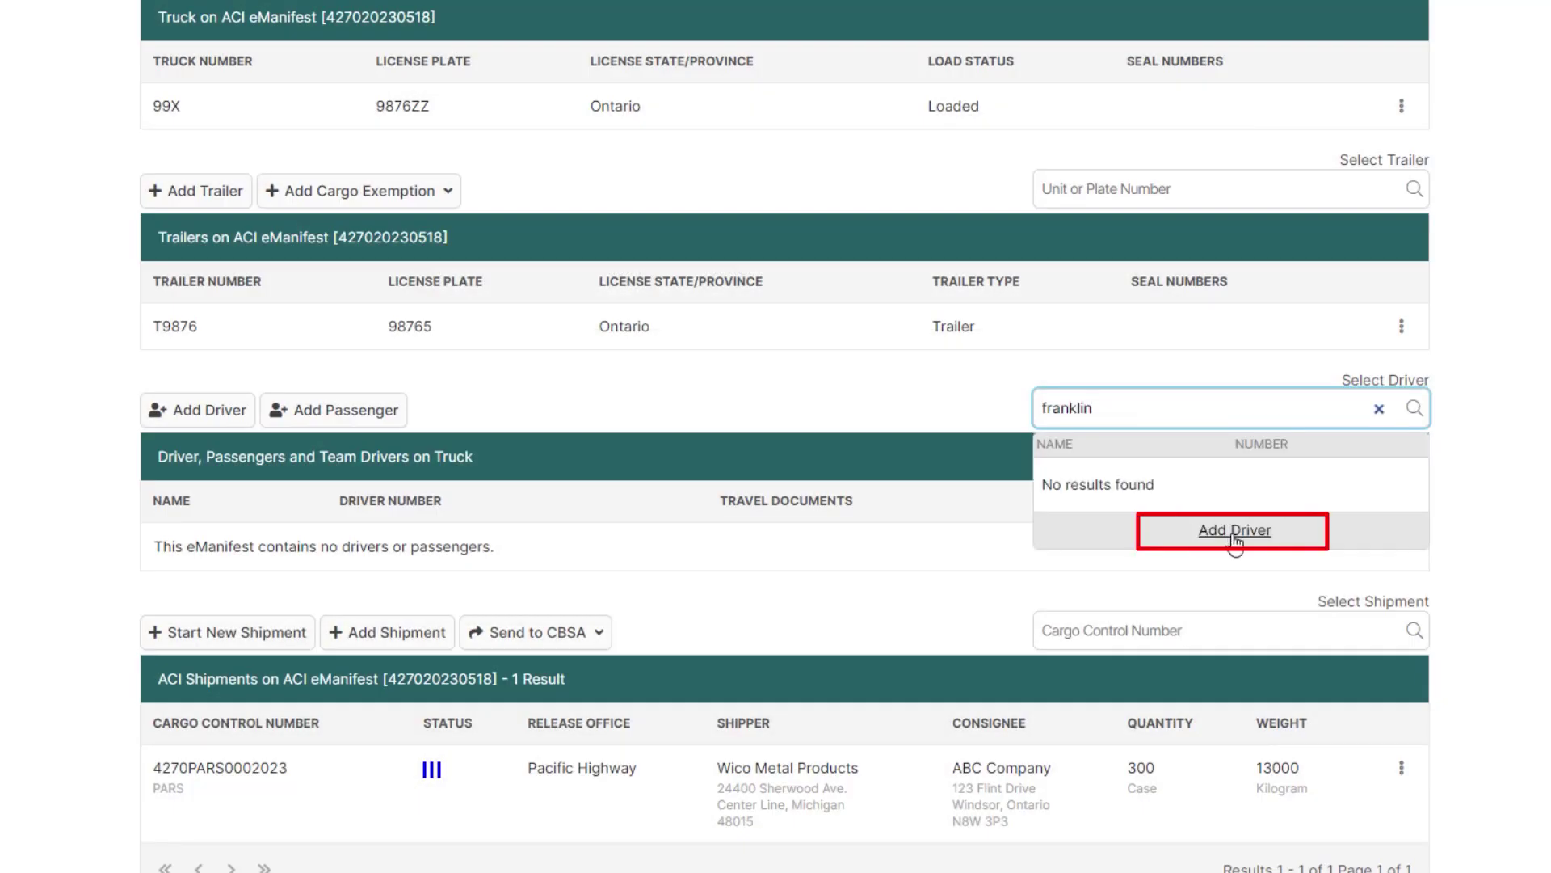
Step: Create a new male driver born 01/02/1980 with Canadian citizenship, entering the last name
click(1234, 530)
click(745, 208)
text(sm)
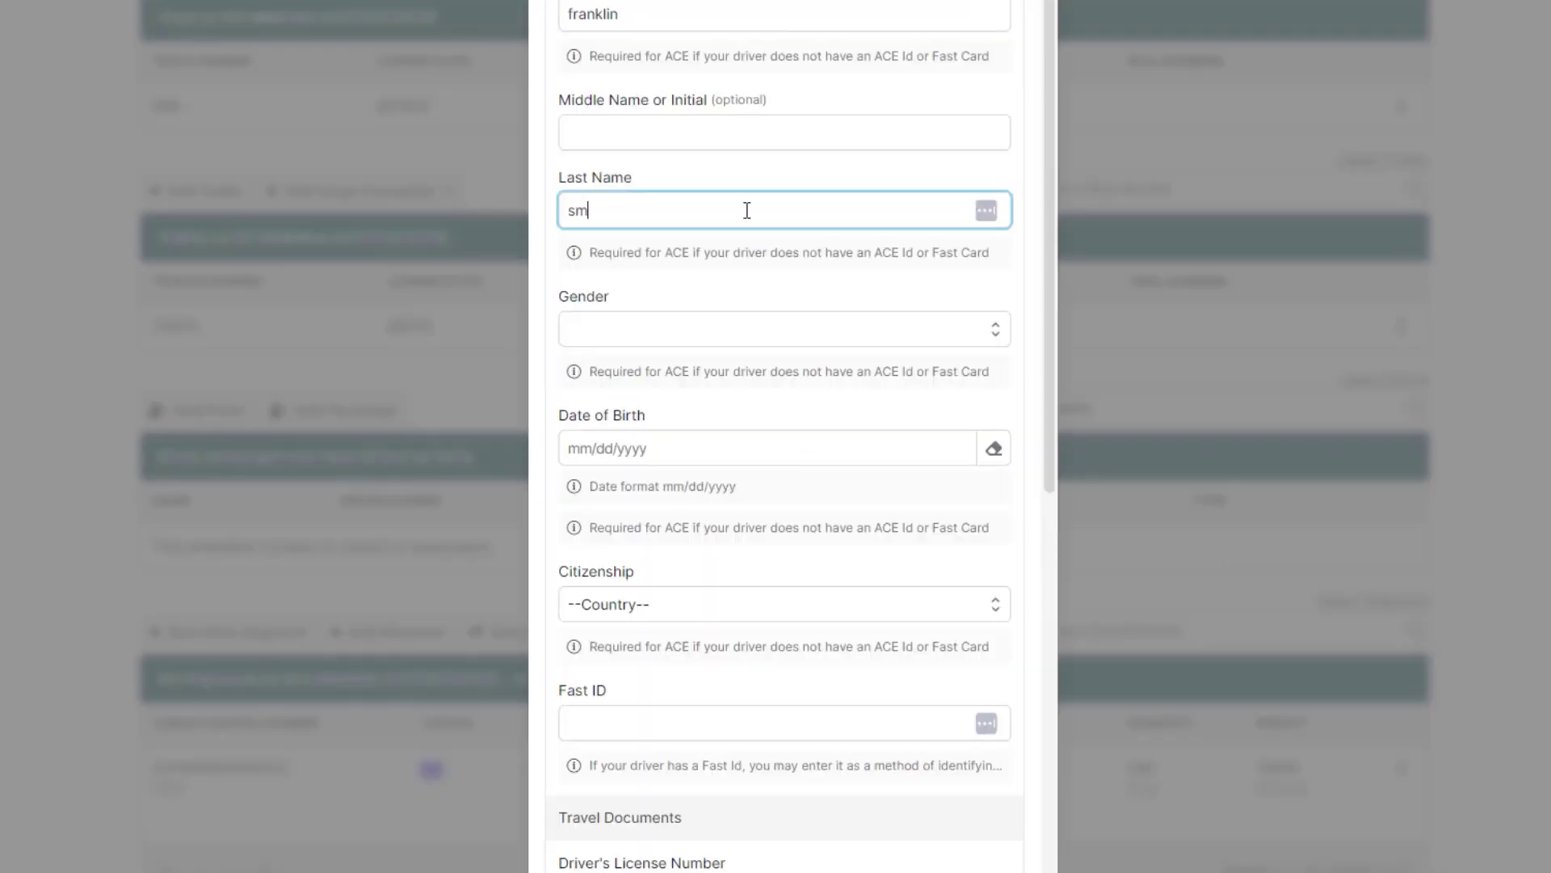
text(ith)
key(Tab)
key(m)
click(693, 450)
text(01/02/1980)
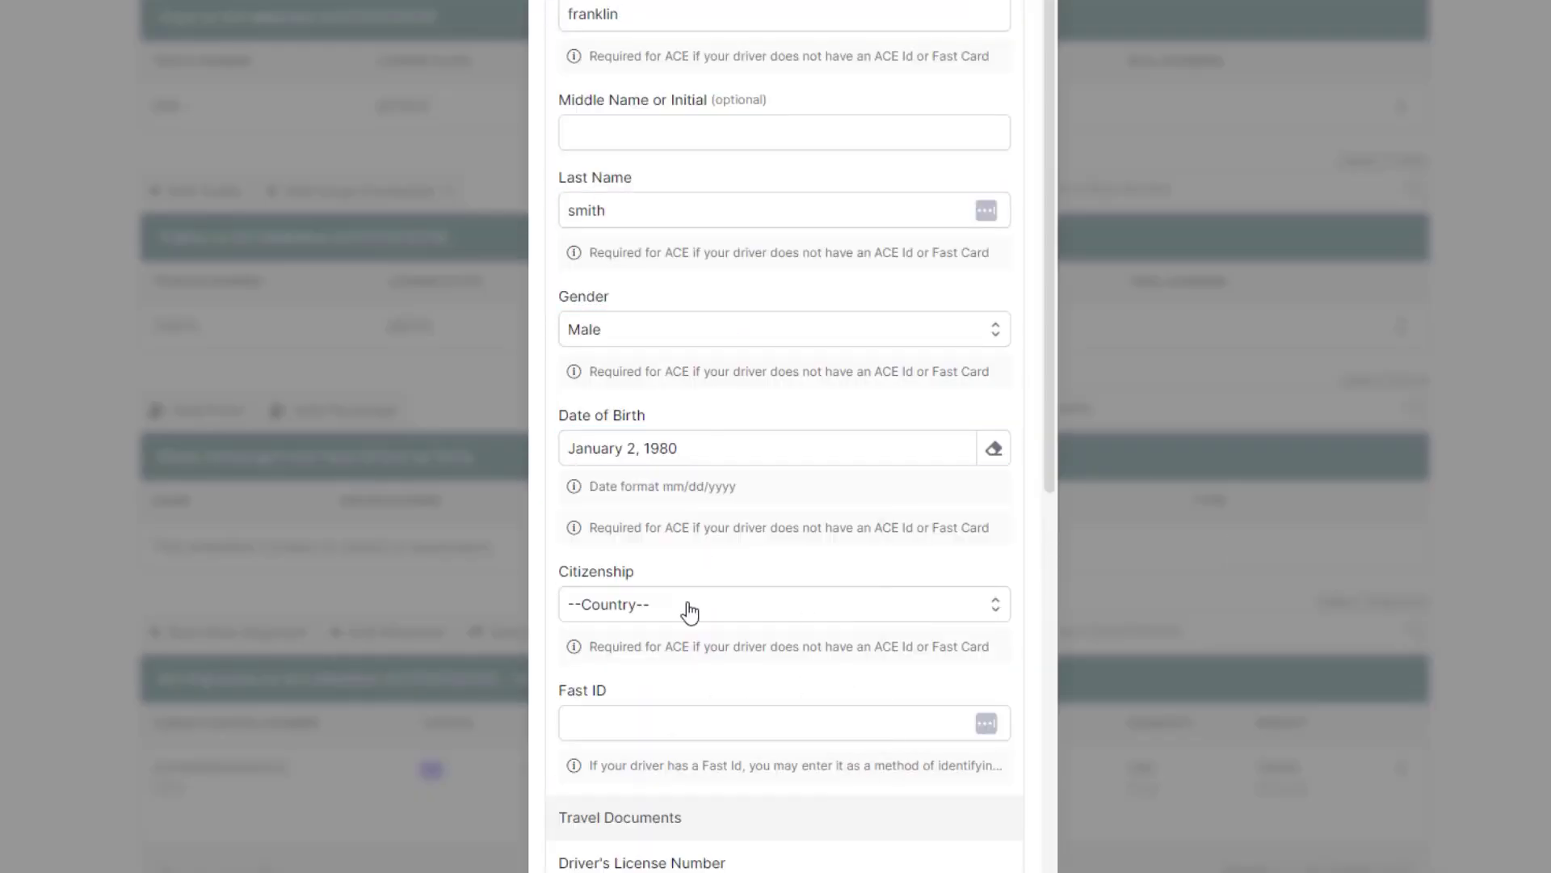
click(686, 609)
scroll(689, 404, up, 3)
click(582, 51)
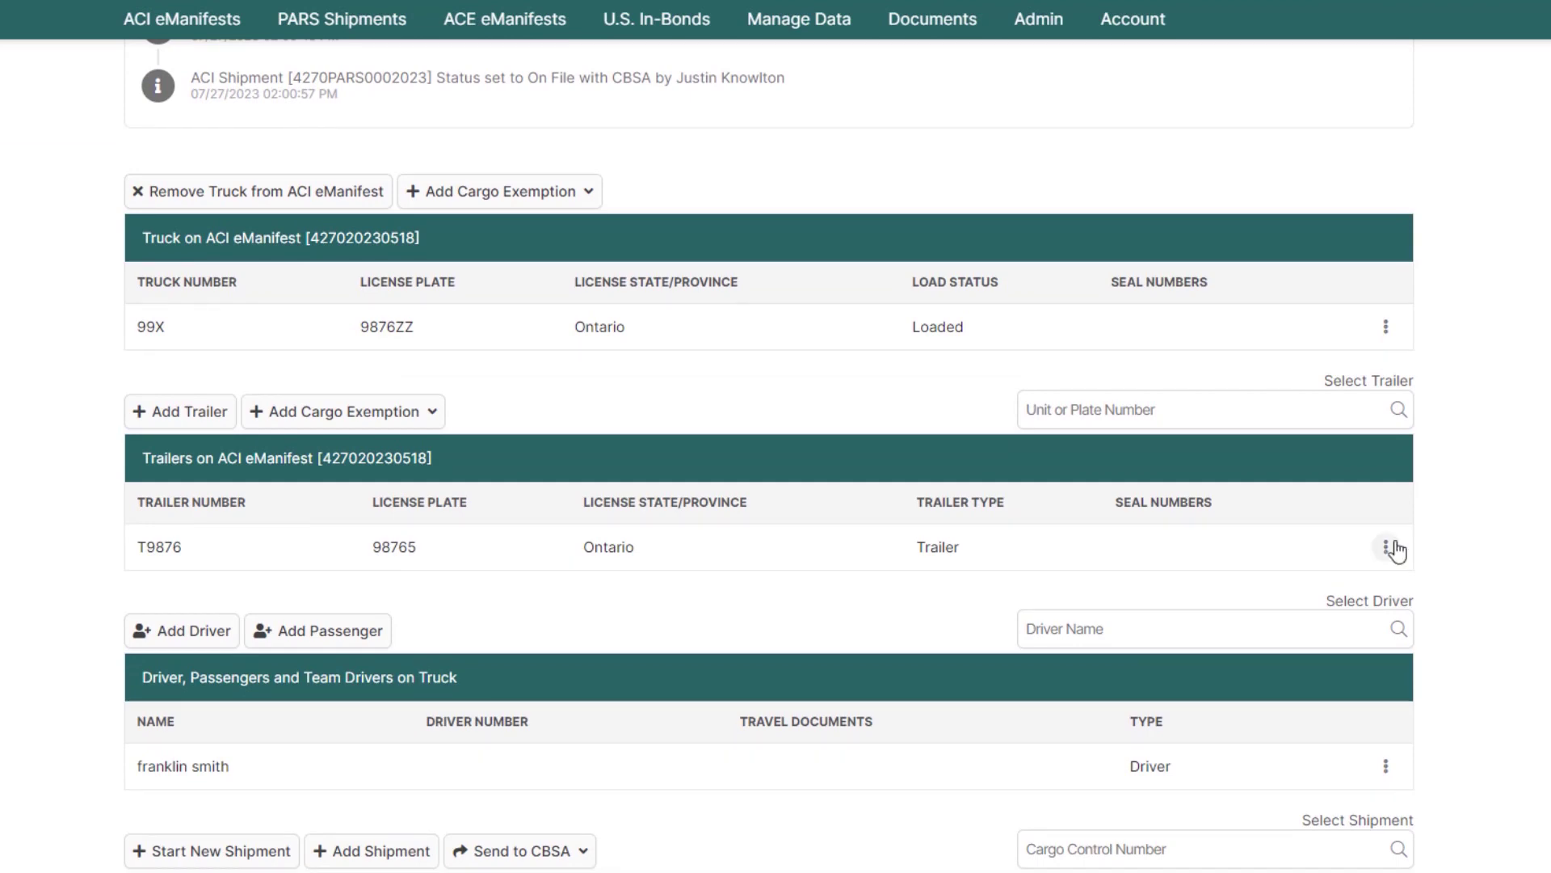
Step: Add seal number 123456 to trailer T9876
click(1387, 547)
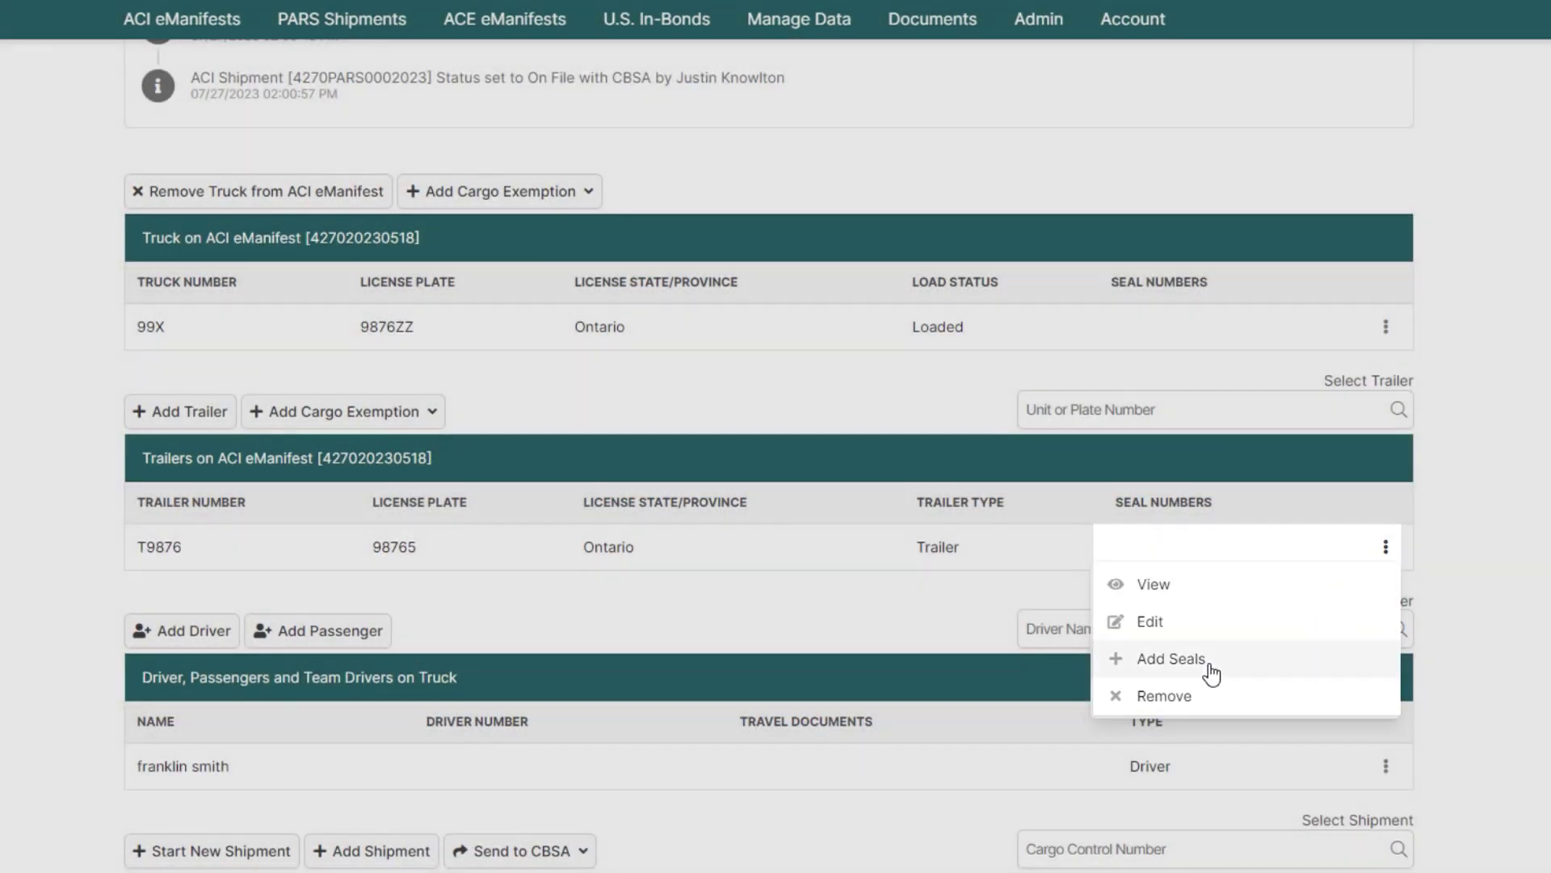
click(1212, 671)
text(12345)
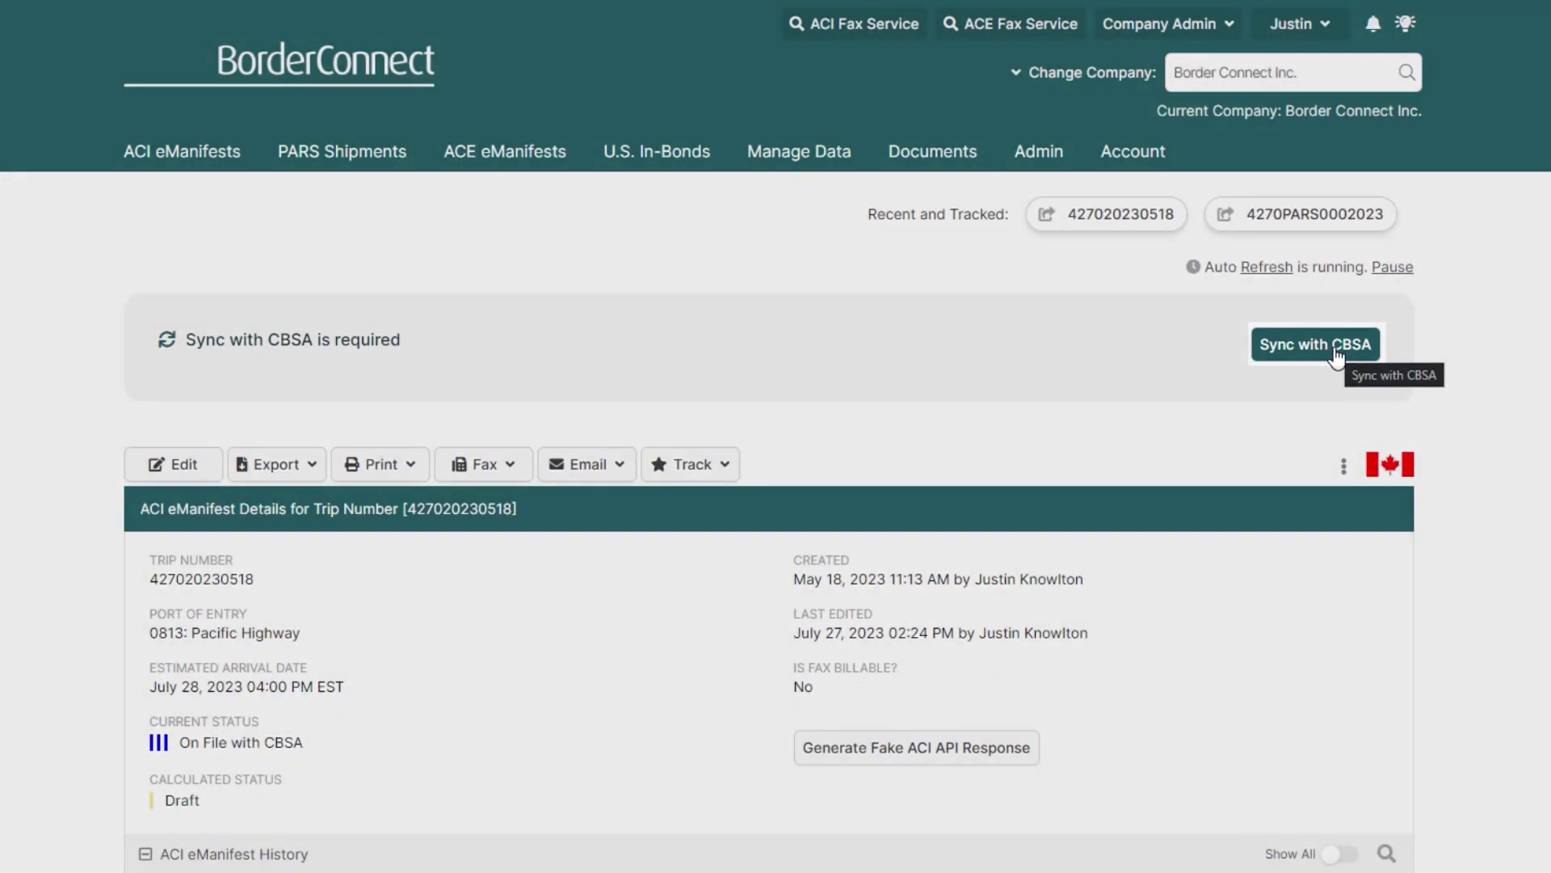
Step: Sync the manifest with CBSA and view its Detailed Driver's Copy
click(1338, 354)
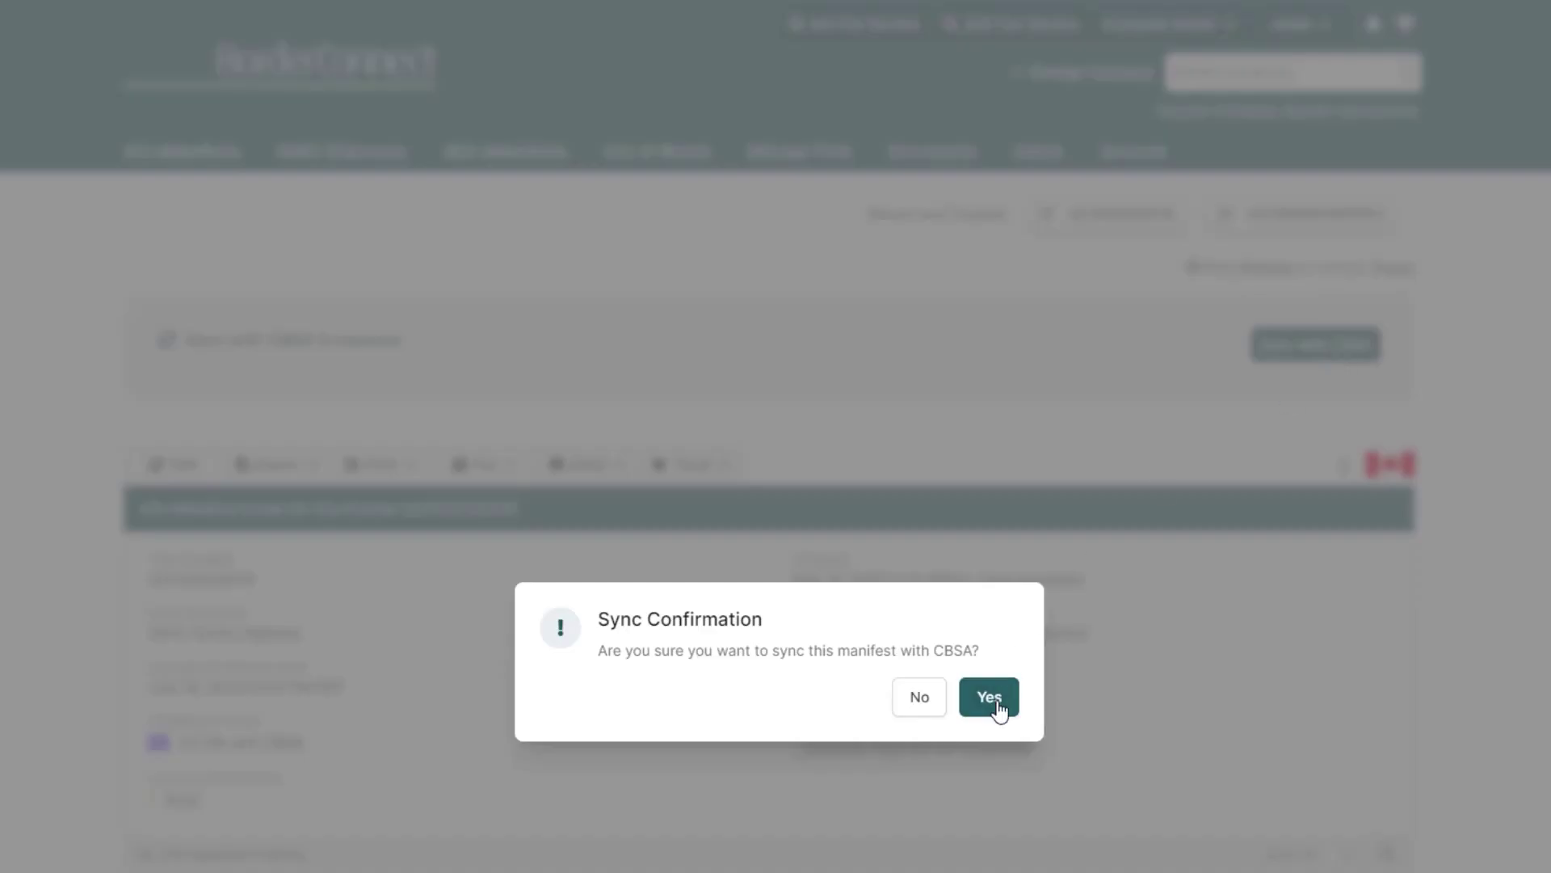
click(989, 696)
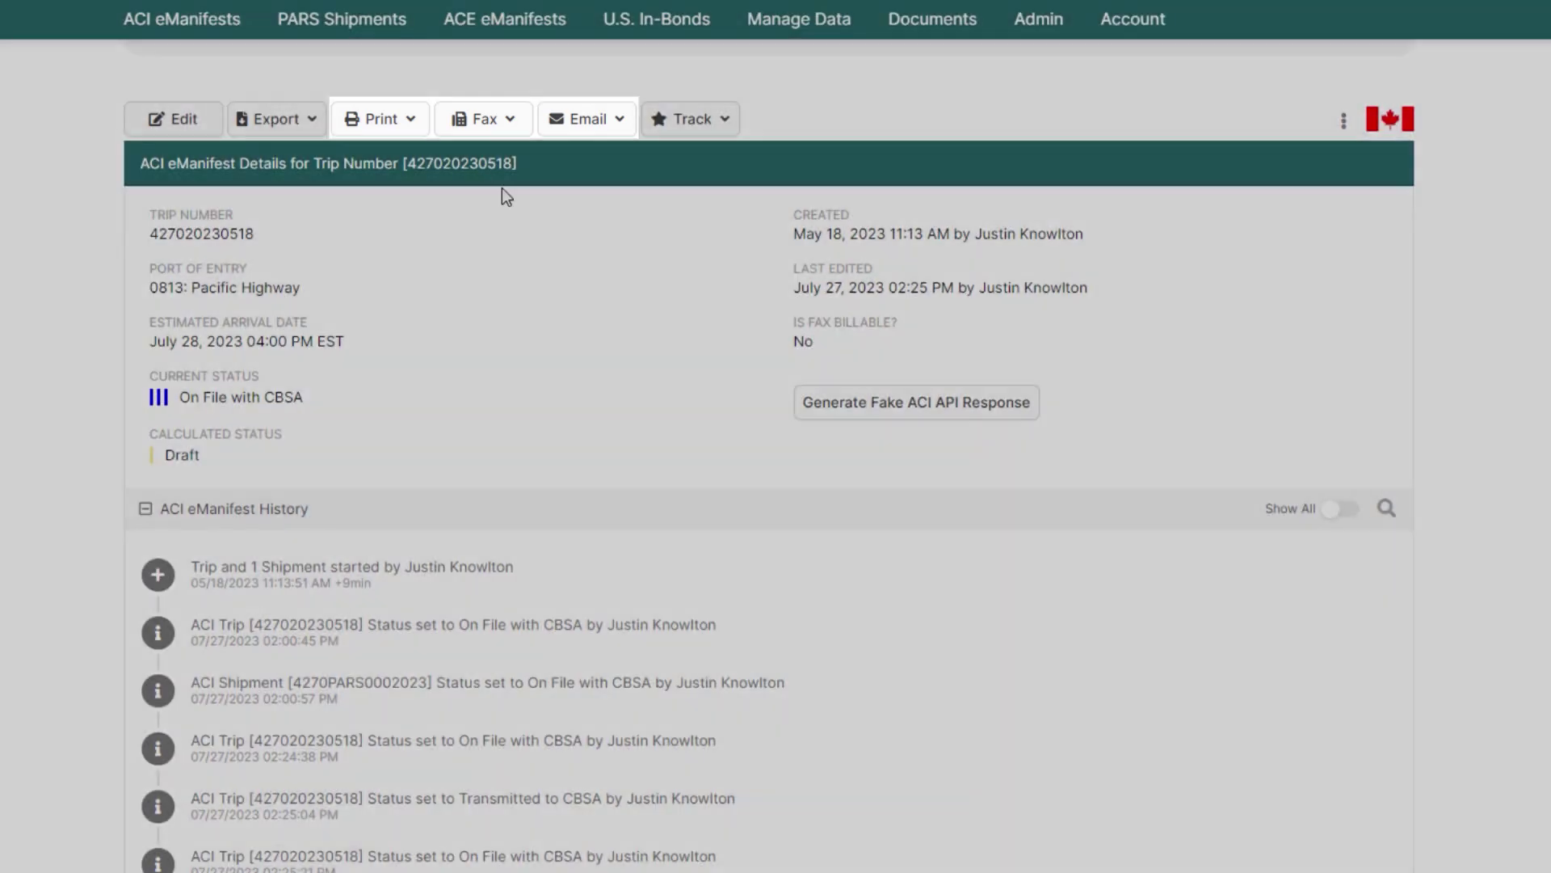
click(394, 122)
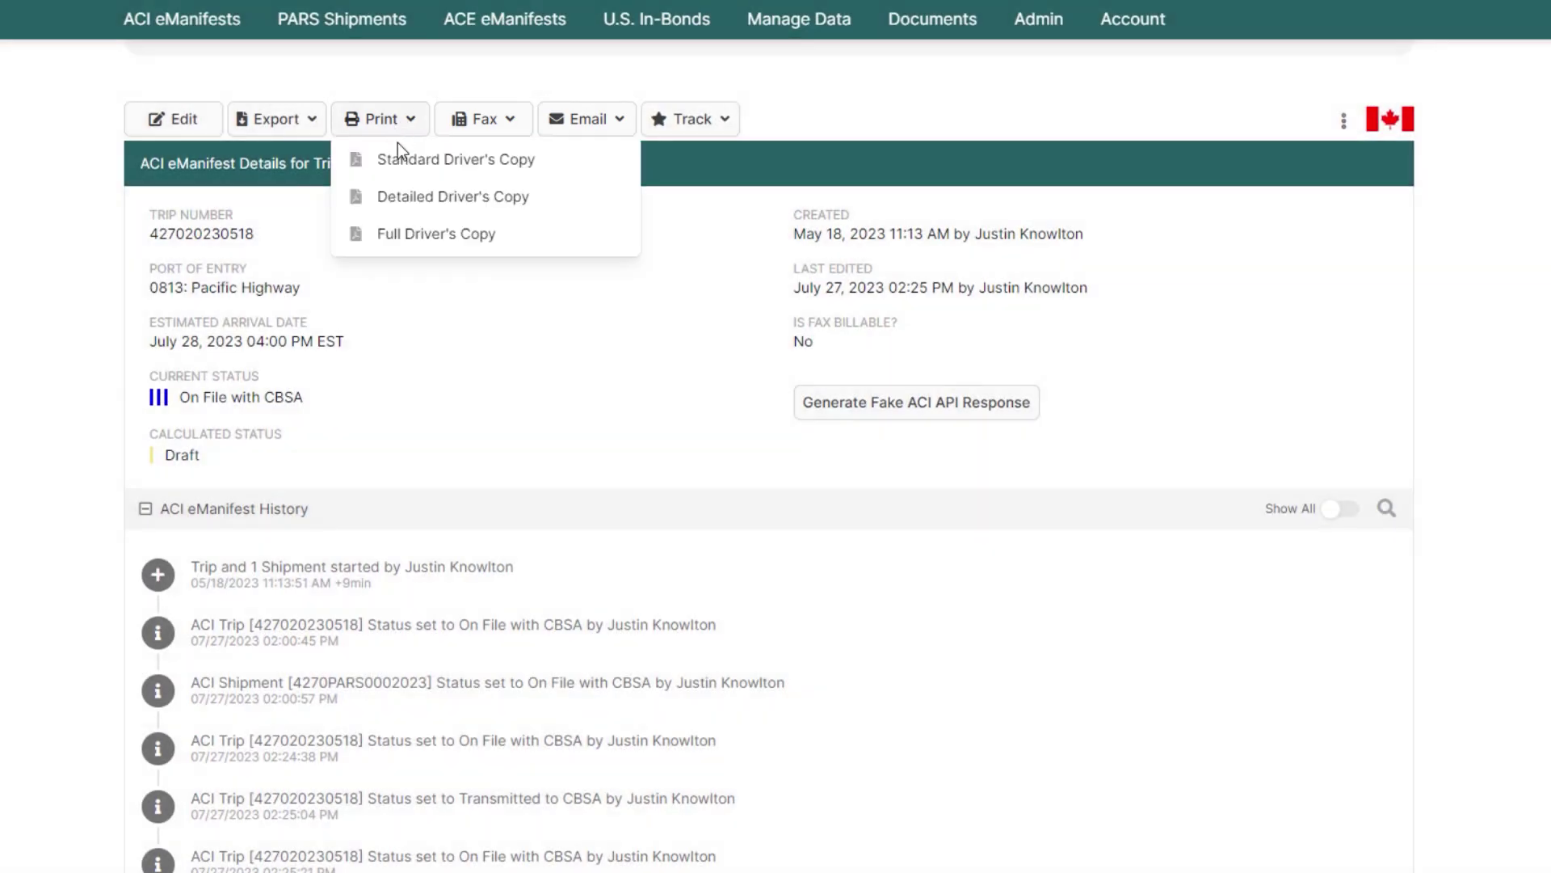
click(399, 201)
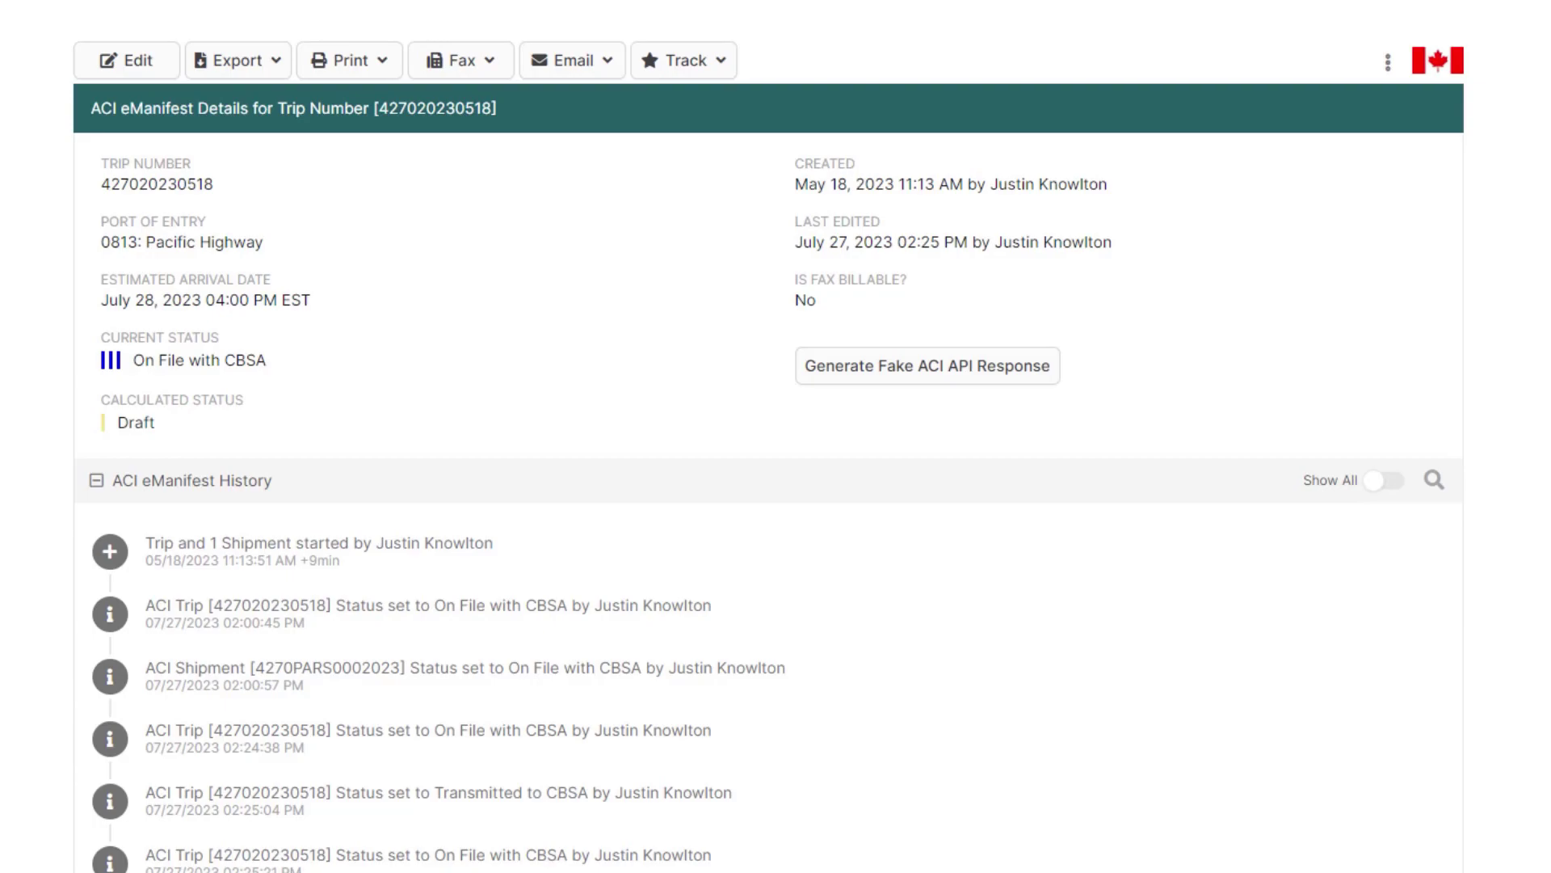
Step: Open shipment 4270PARS0002023 and scroll to its shipper, consignee and contacts
scroll(768, 436, down, 15)
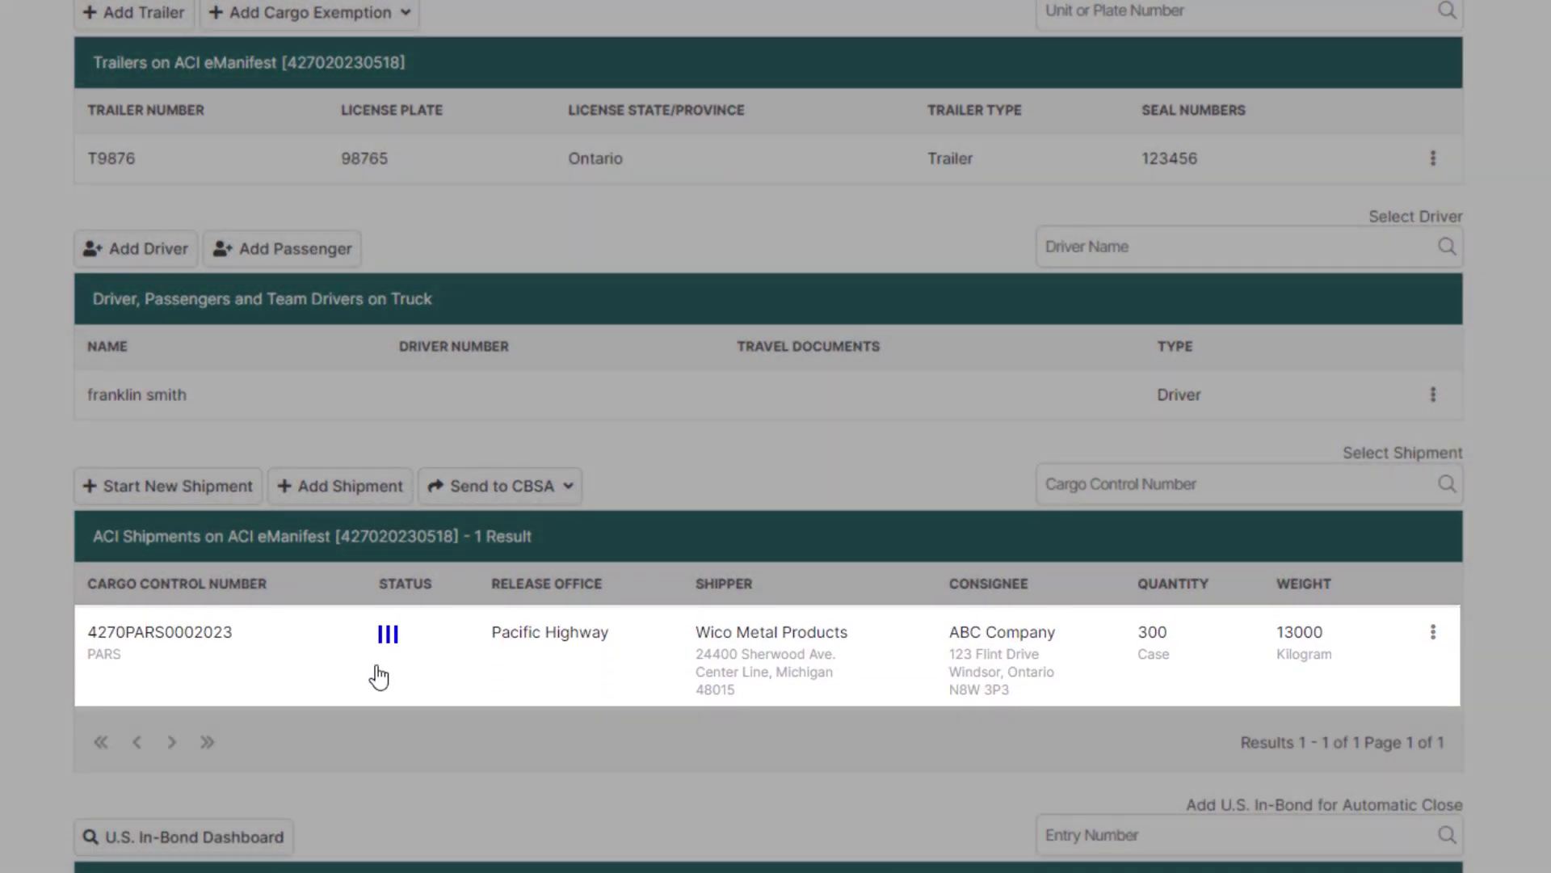
click(378, 677)
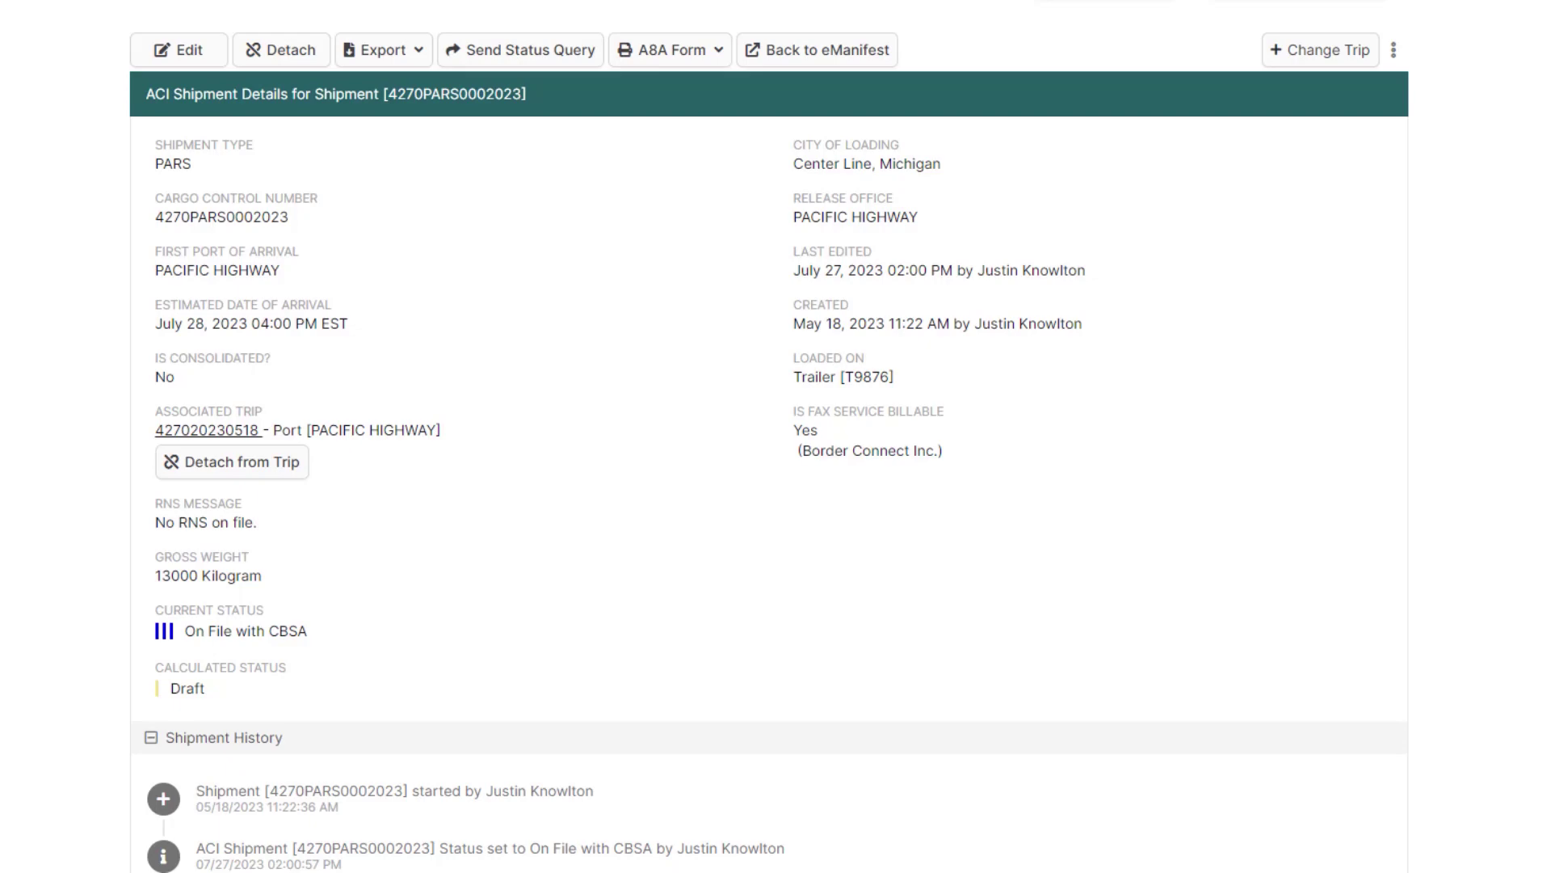
scroll(768, 437, down, 10)
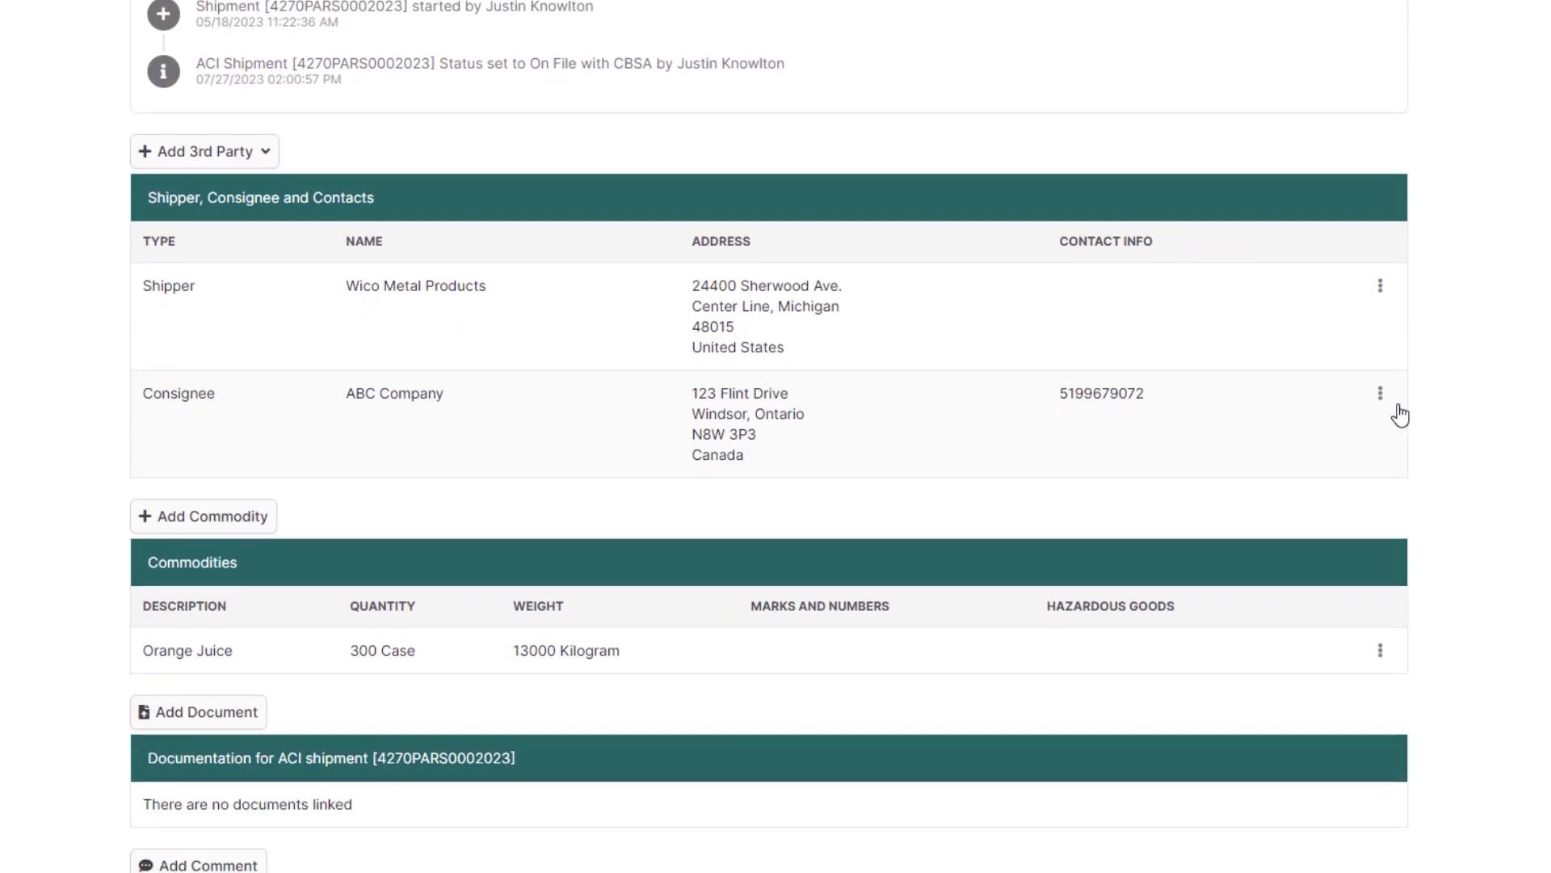
Step: Remove consignee ABC Company and search the saved consignees for a replacement
click(1380, 394)
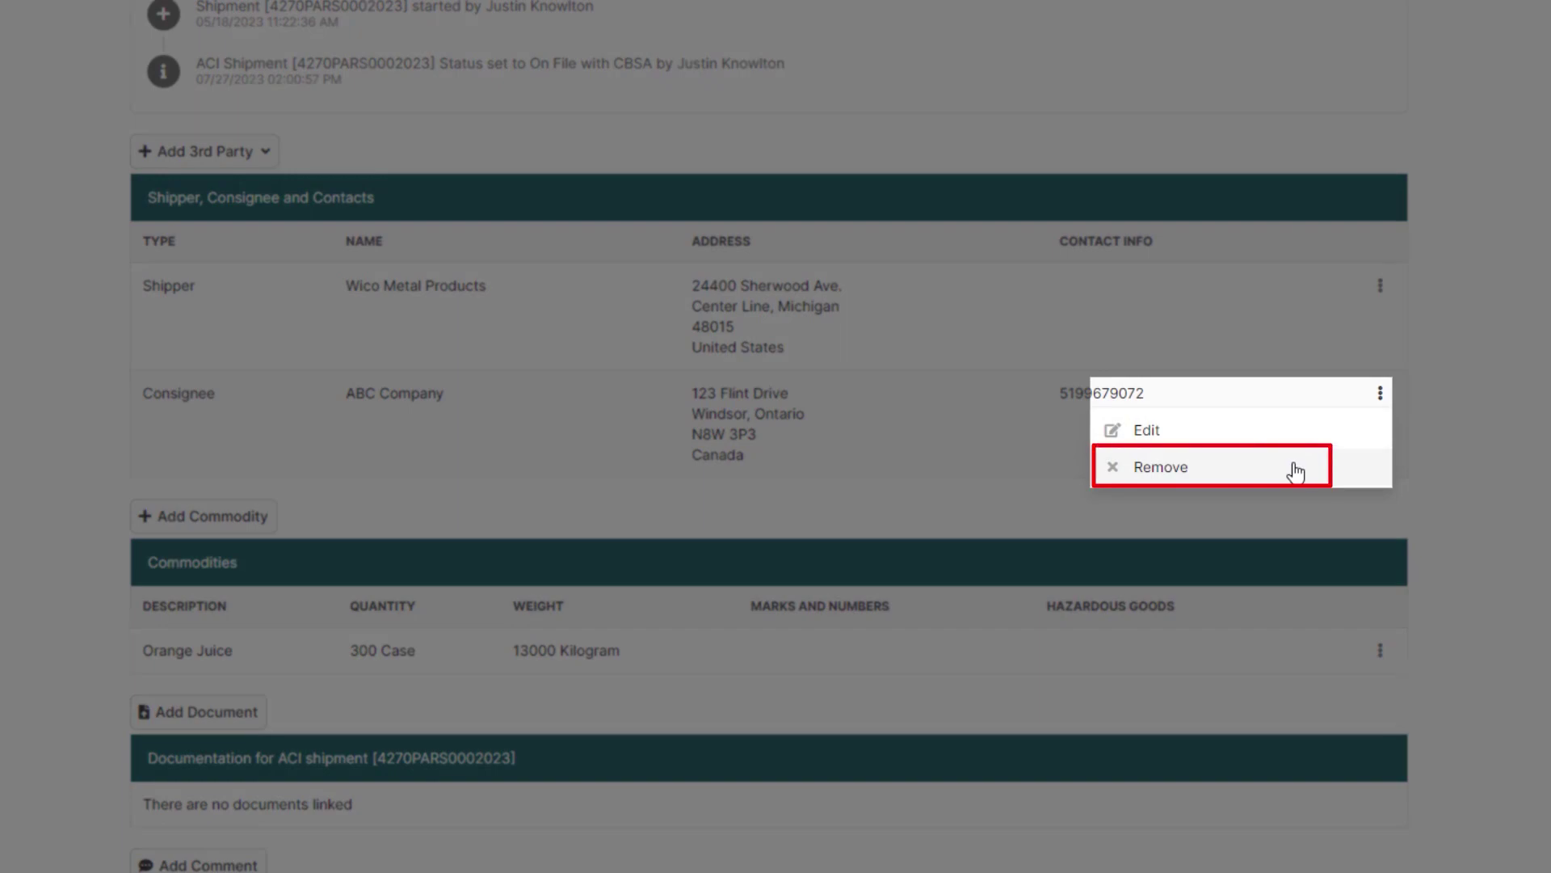
click(1296, 470)
click(1015, 477)
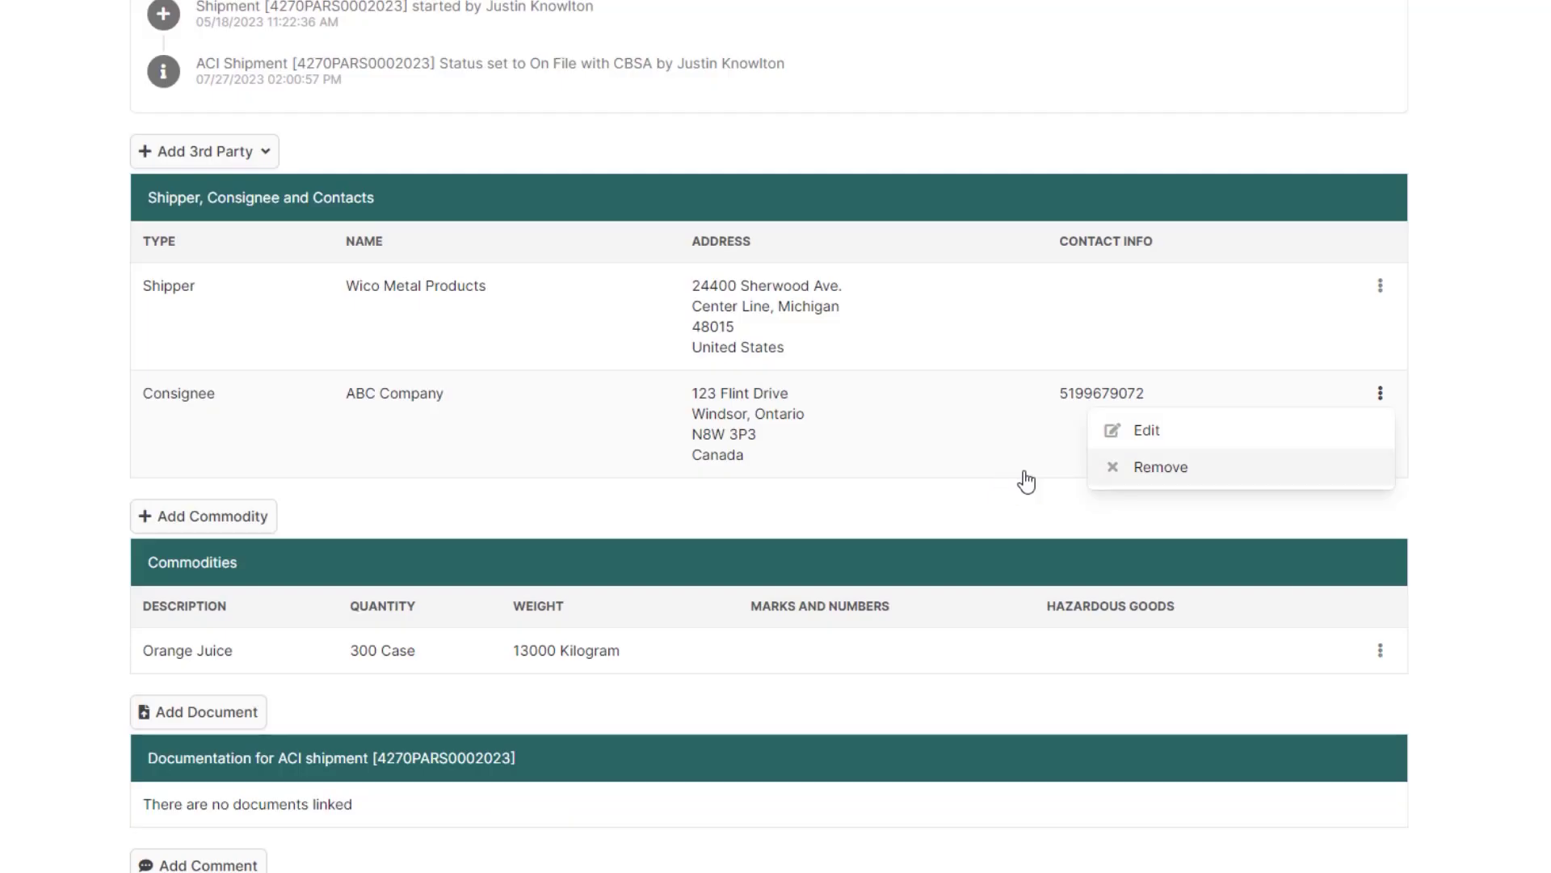
click(1216, 390)
text(ya)
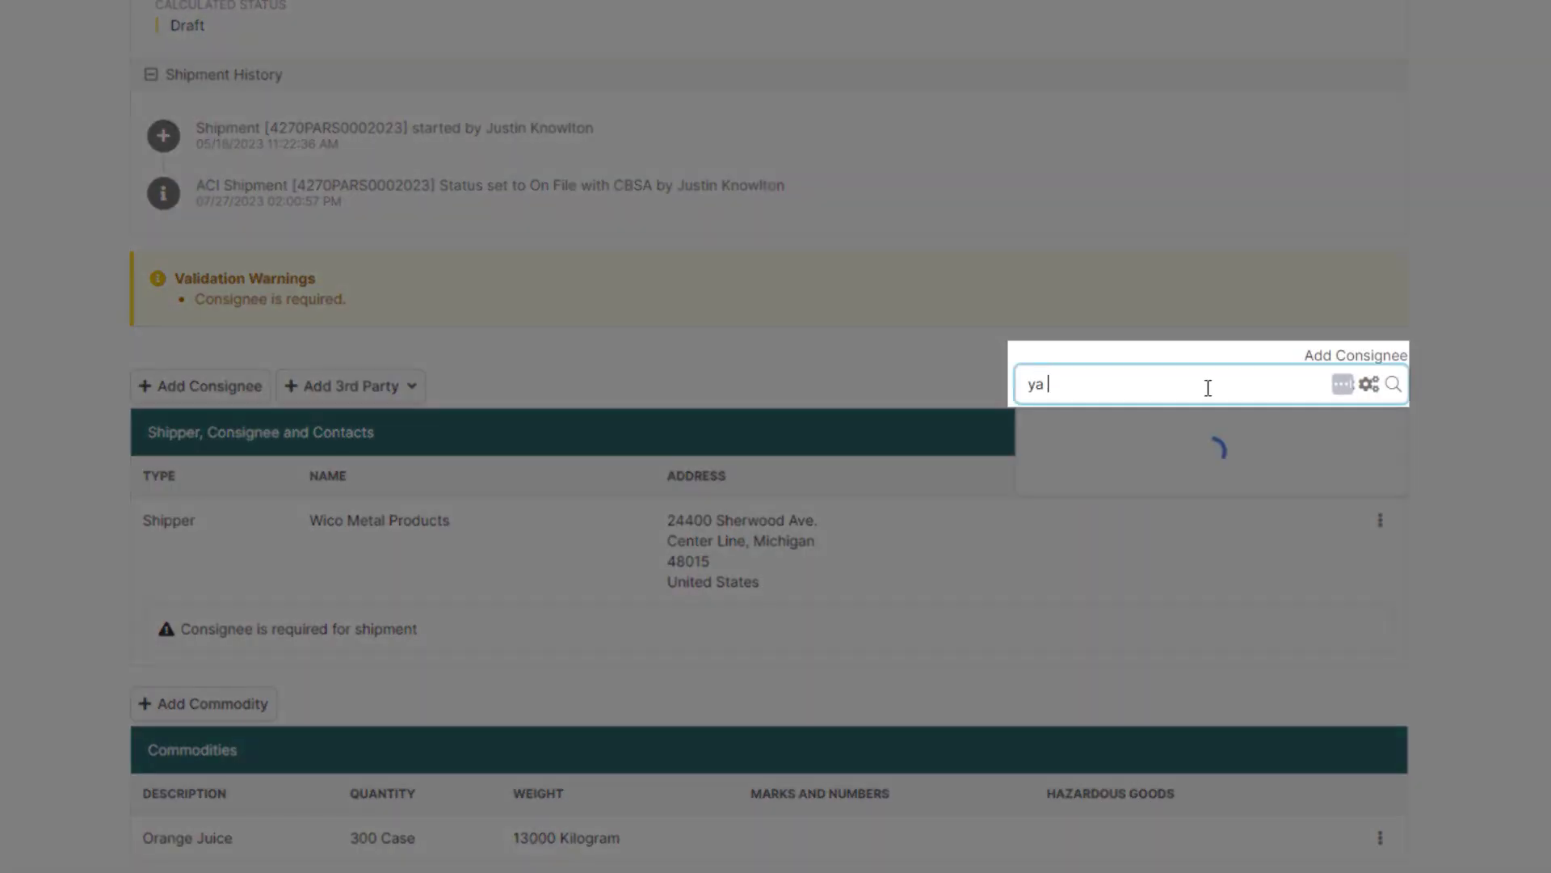
text( ya food)
key(BackSpace)
key(BackSpace)
key(BackSpace)
key(BackSpace)
key(BackSpace)
key(BackSpace)
text(450 )
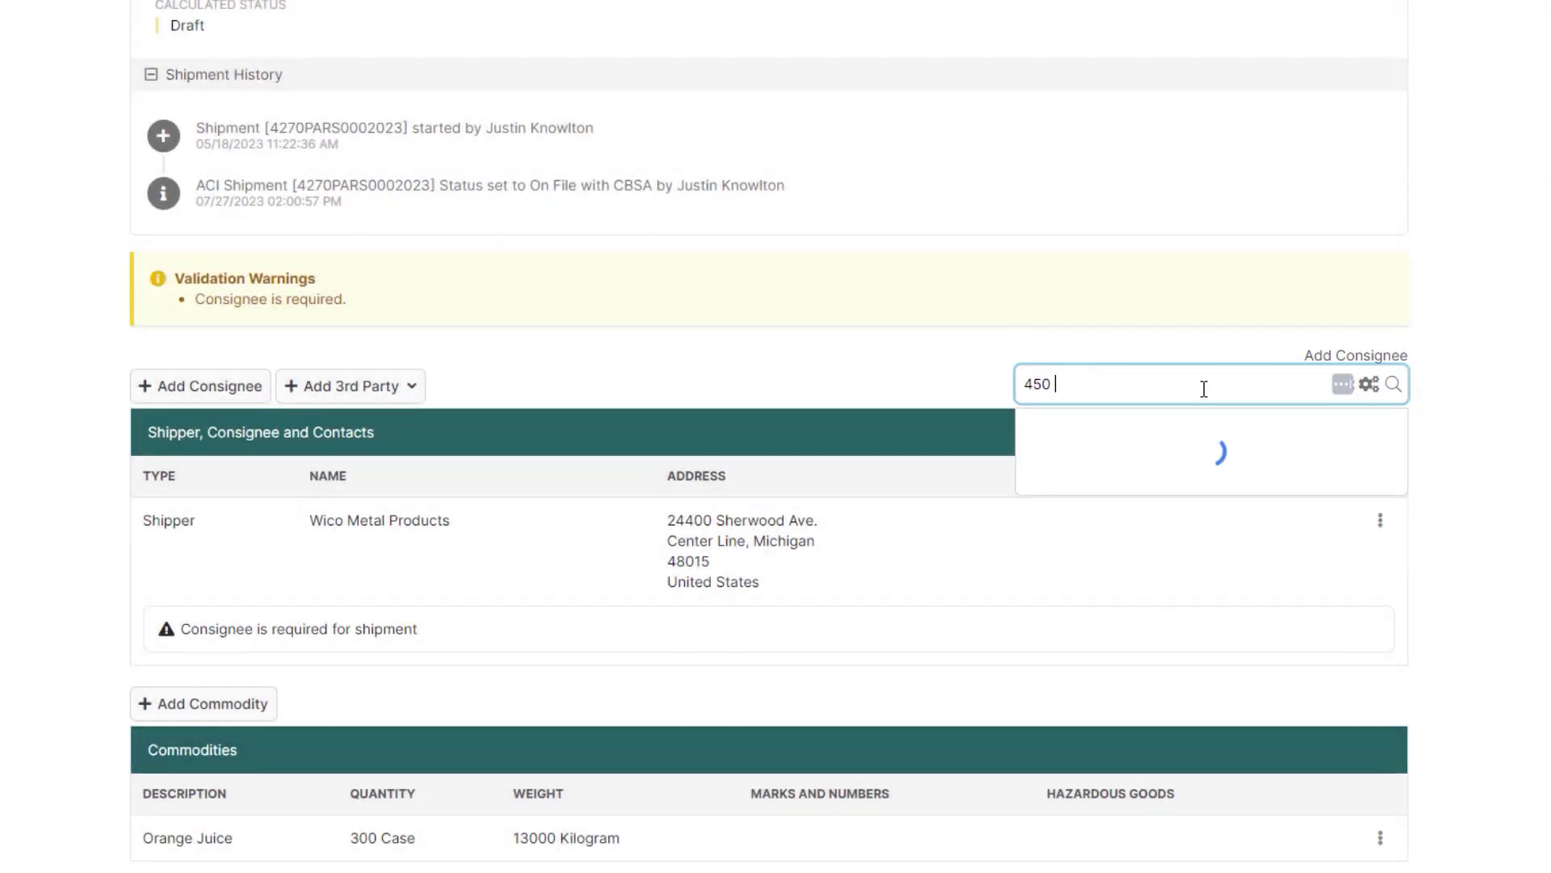
text(kip)
click(1142, 473)
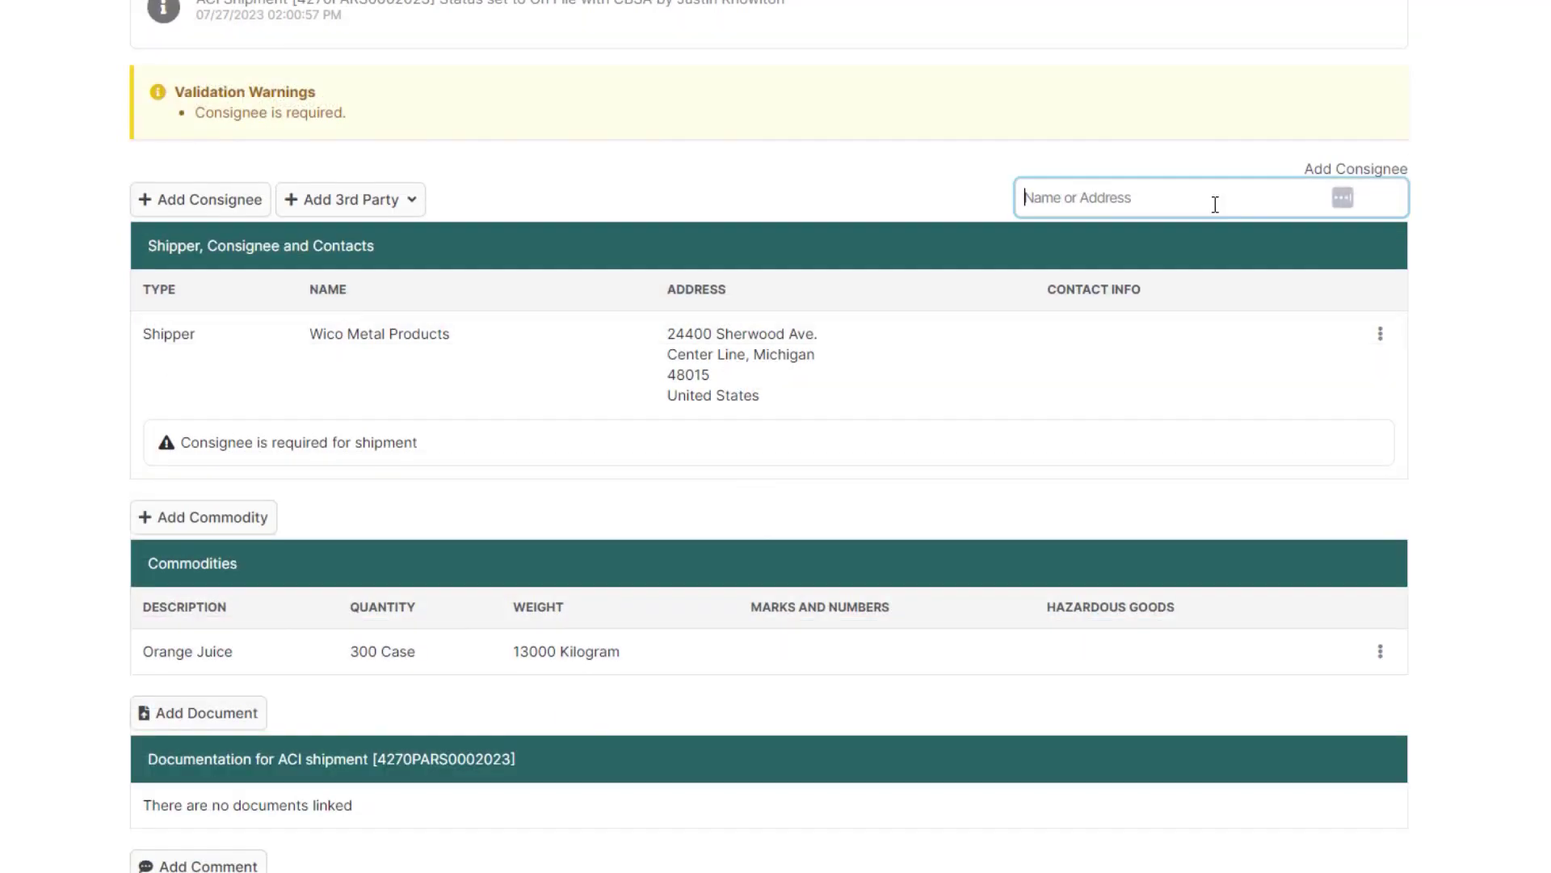
Step: Create consignee lakeshore foods in Toronto, Ontario, postal code M9E3R0
text(lakeshore foods)
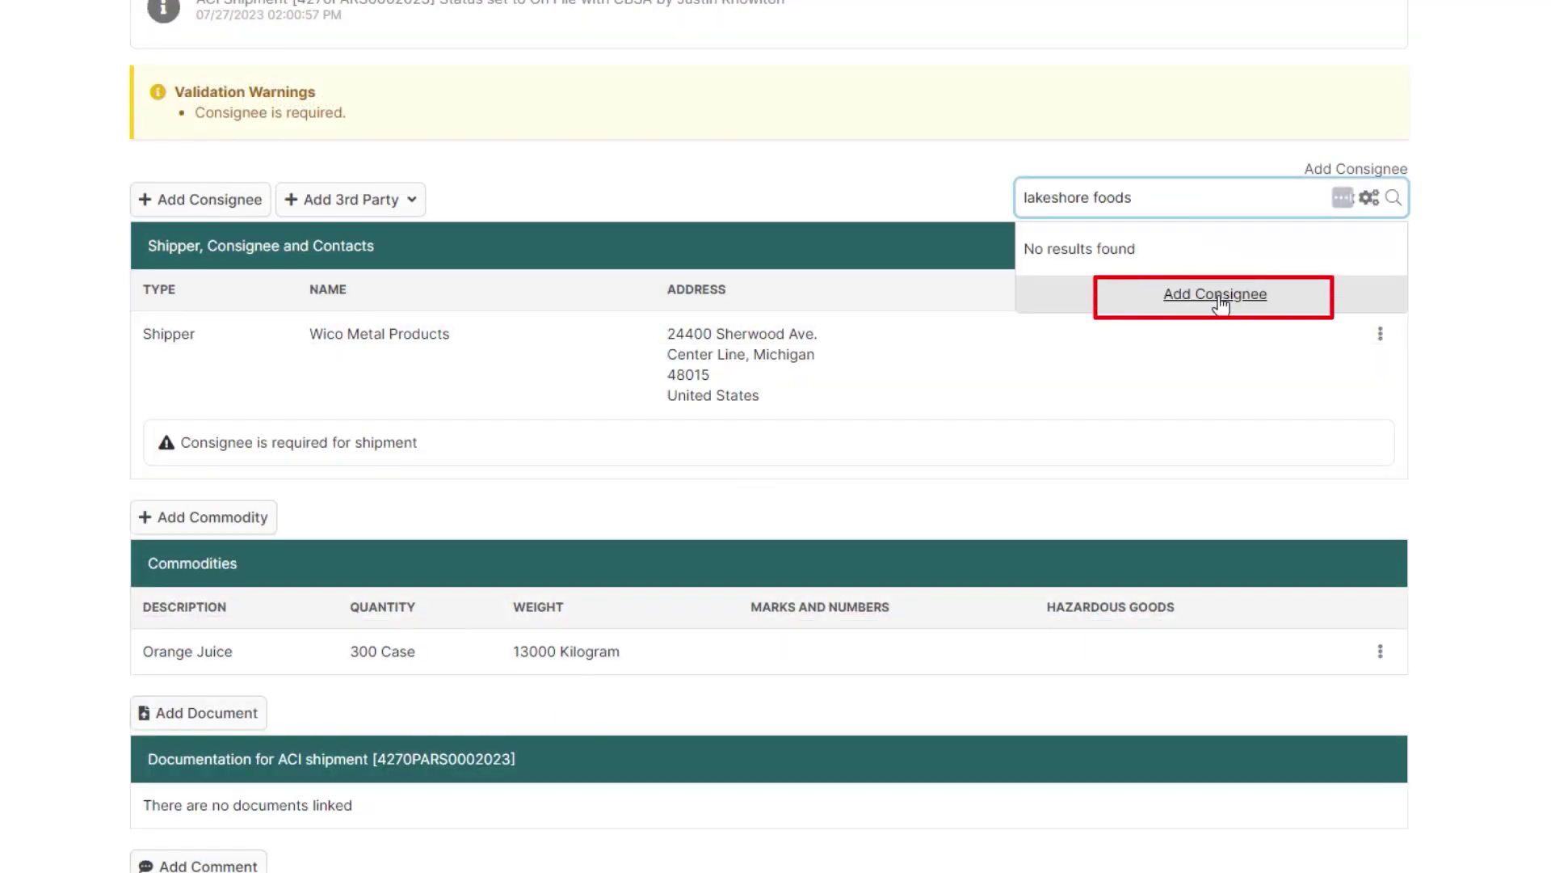
click(1217, 295)
key(Tab)
text(Toronto)
key(Tab)
text(on)
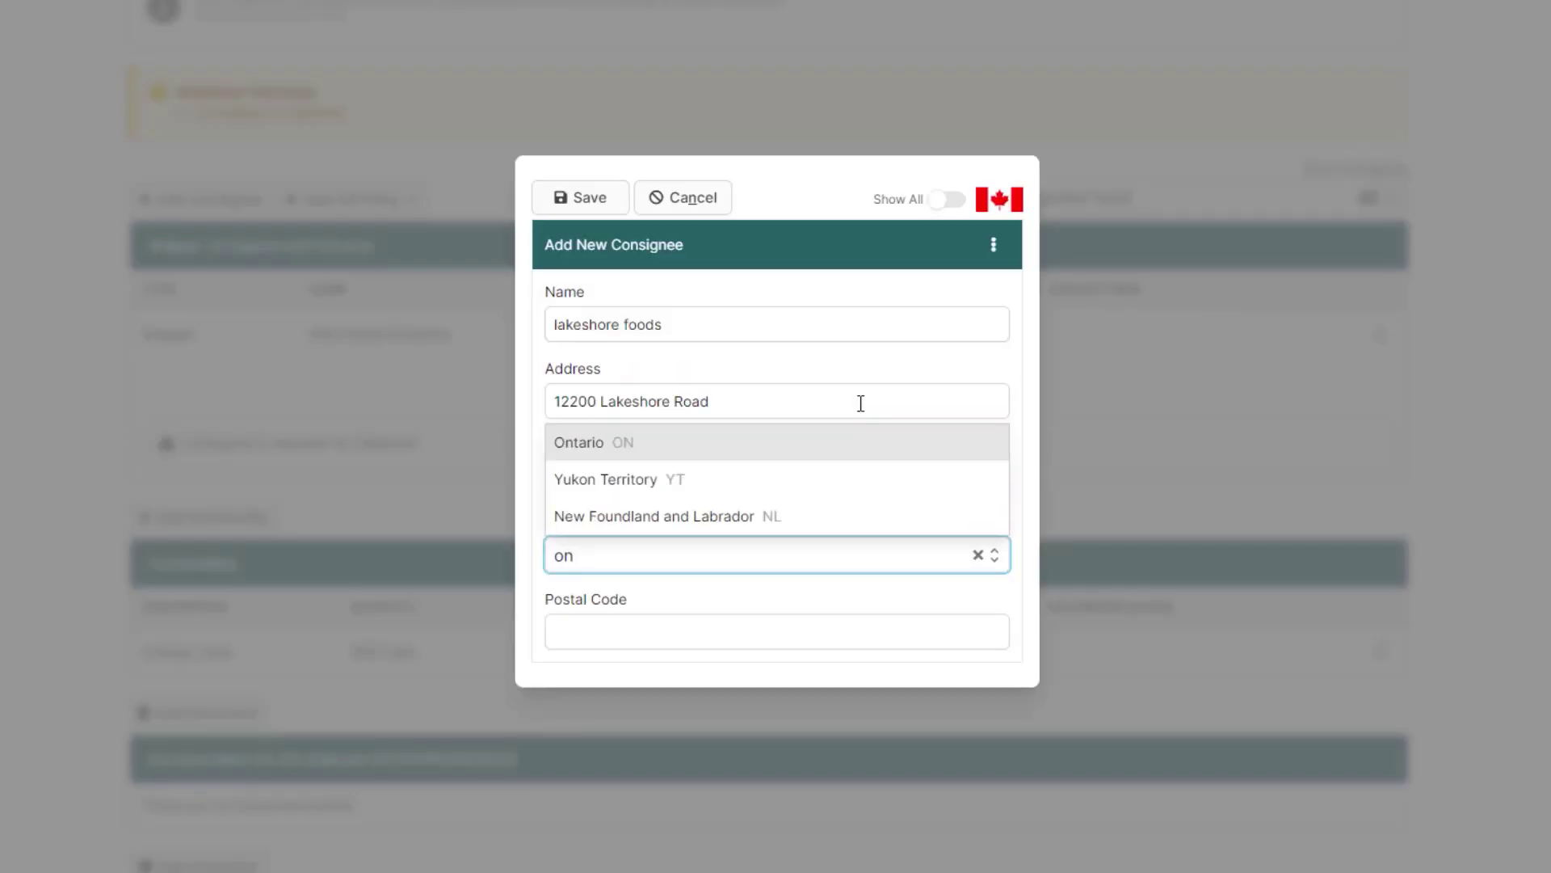
key(Return)
click(759, 632)
text(M9E3R0)
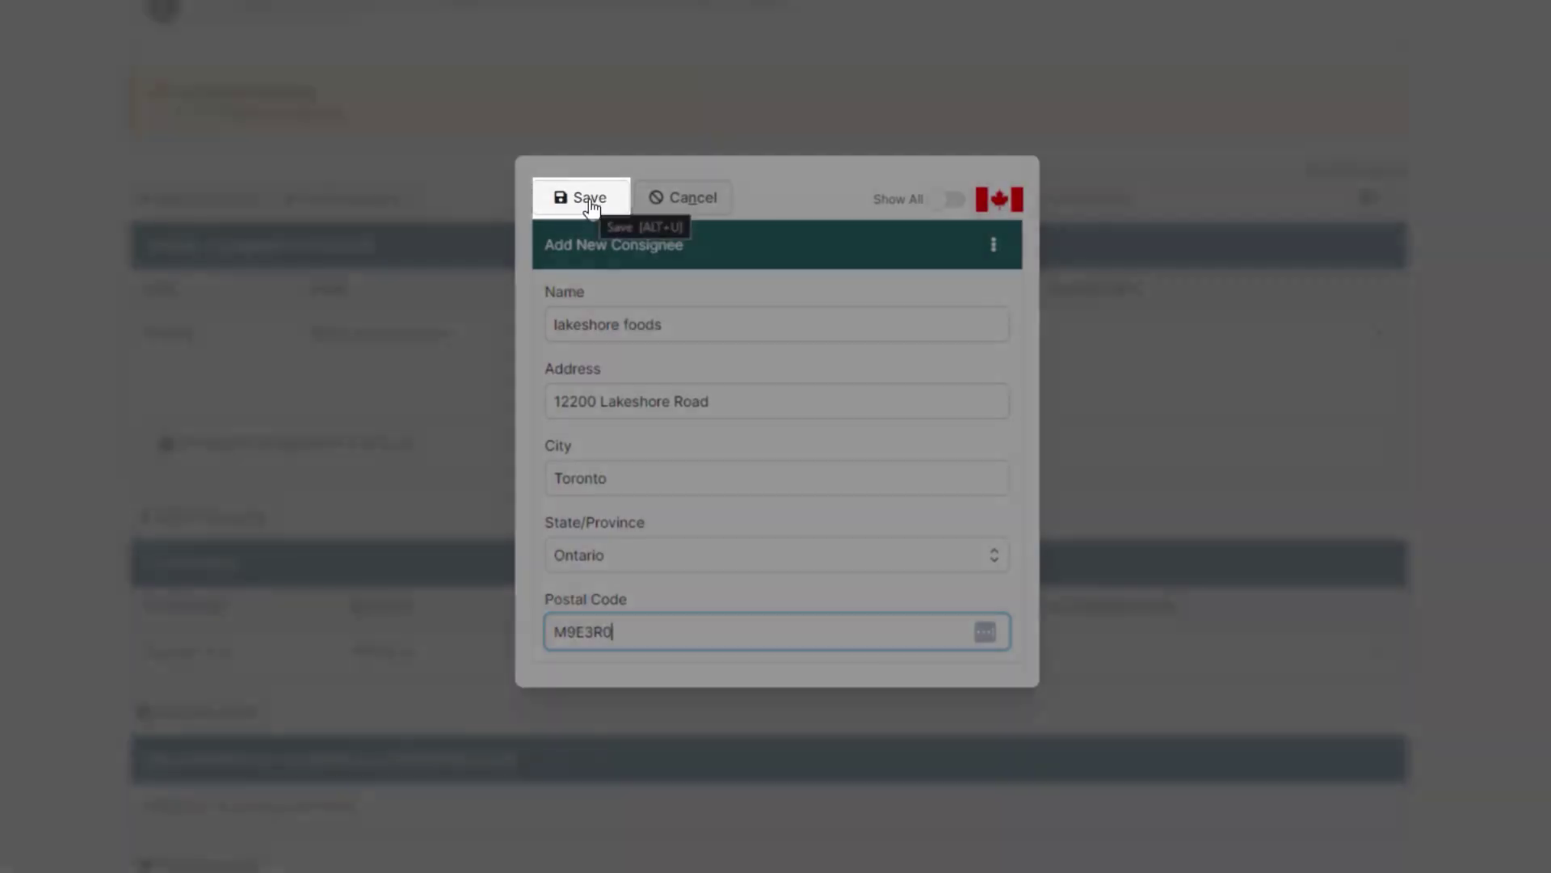
click(586, 199)
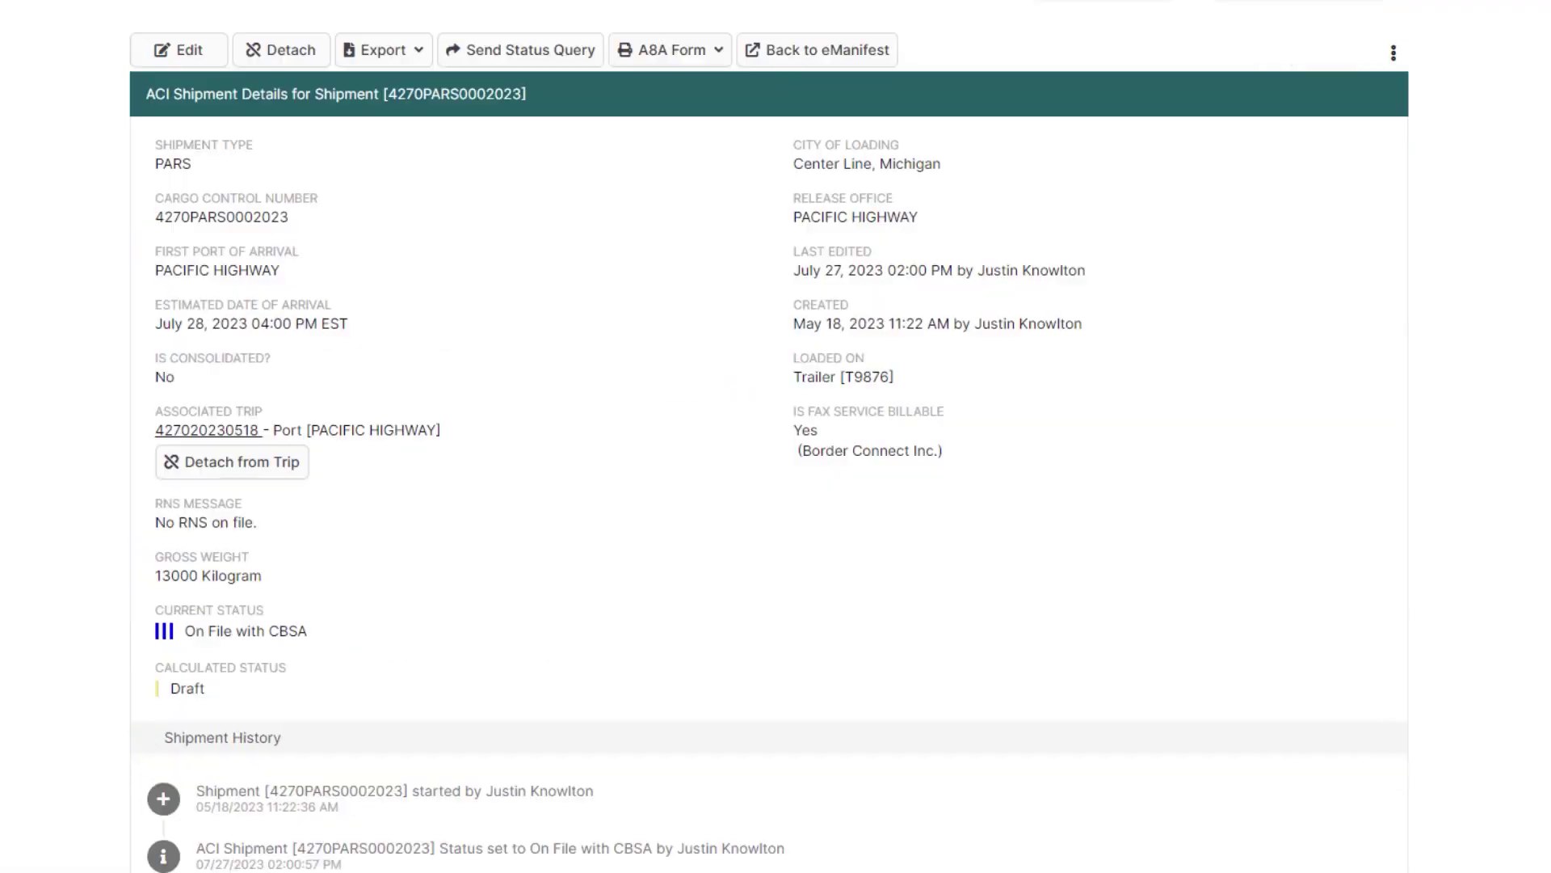
Step: Change the Orange Juice commodity to quantity 220 Case and weight 9850 Kilogram
scroll(775, 437, down, 9)
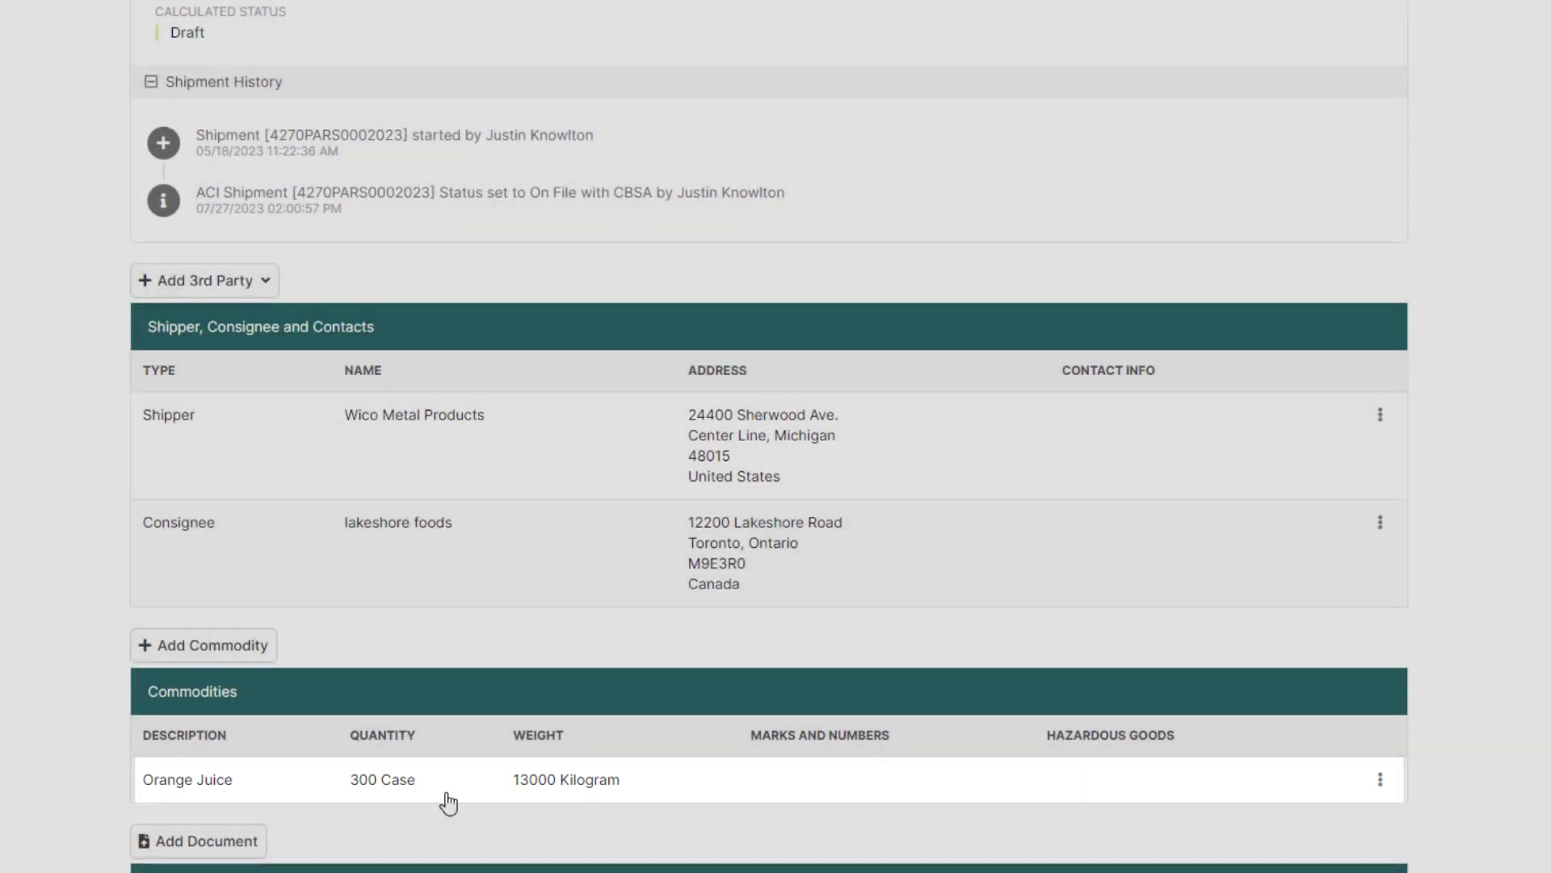
click(447, 800)
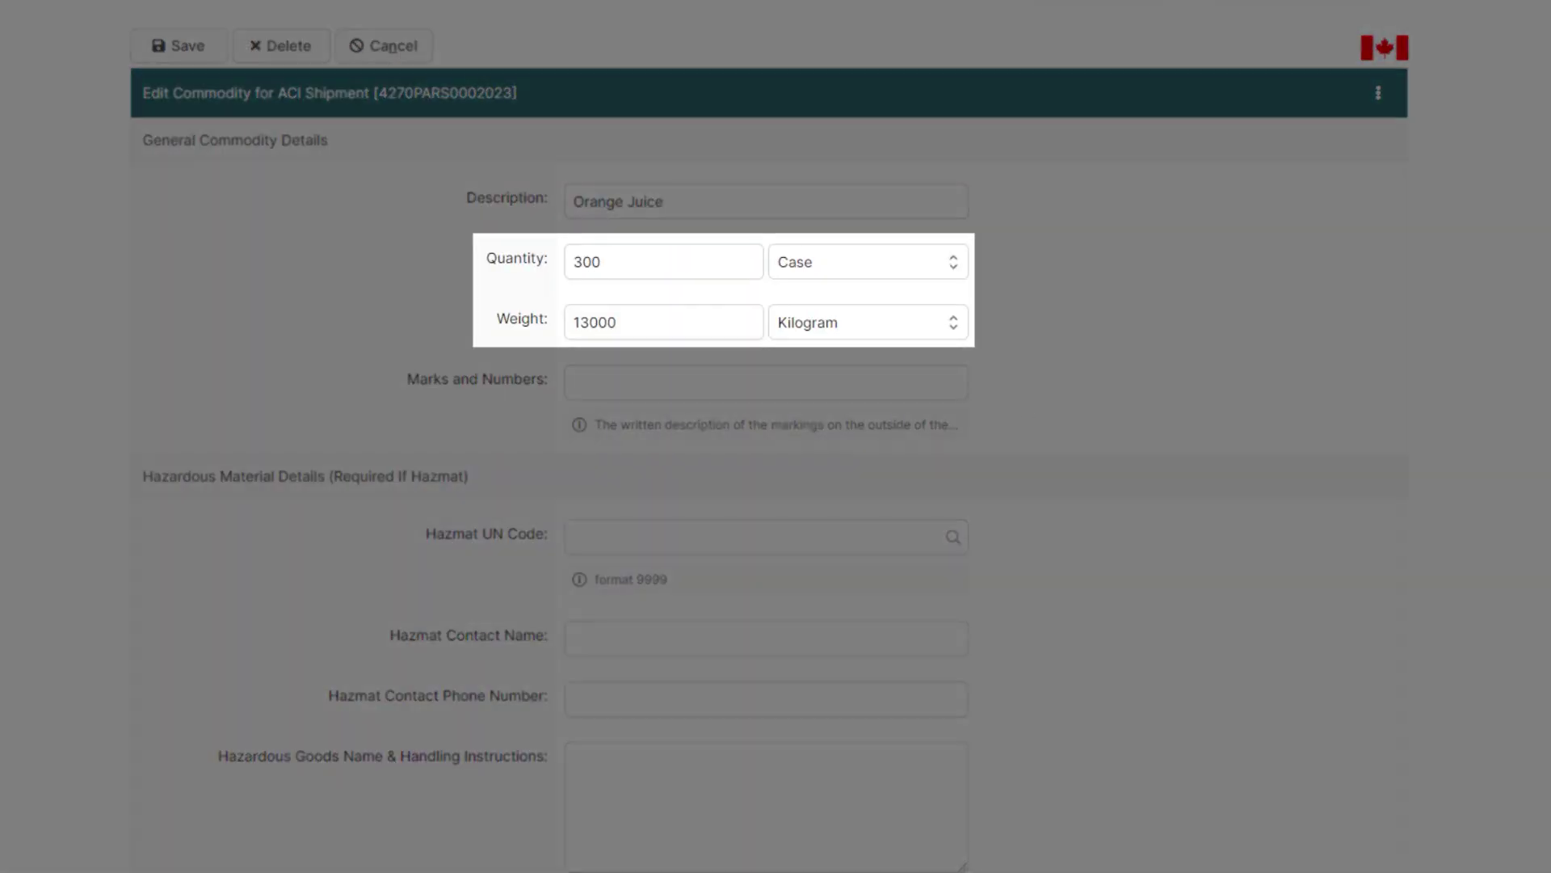
drag(630, 262, 554, 265)
key(Tab)
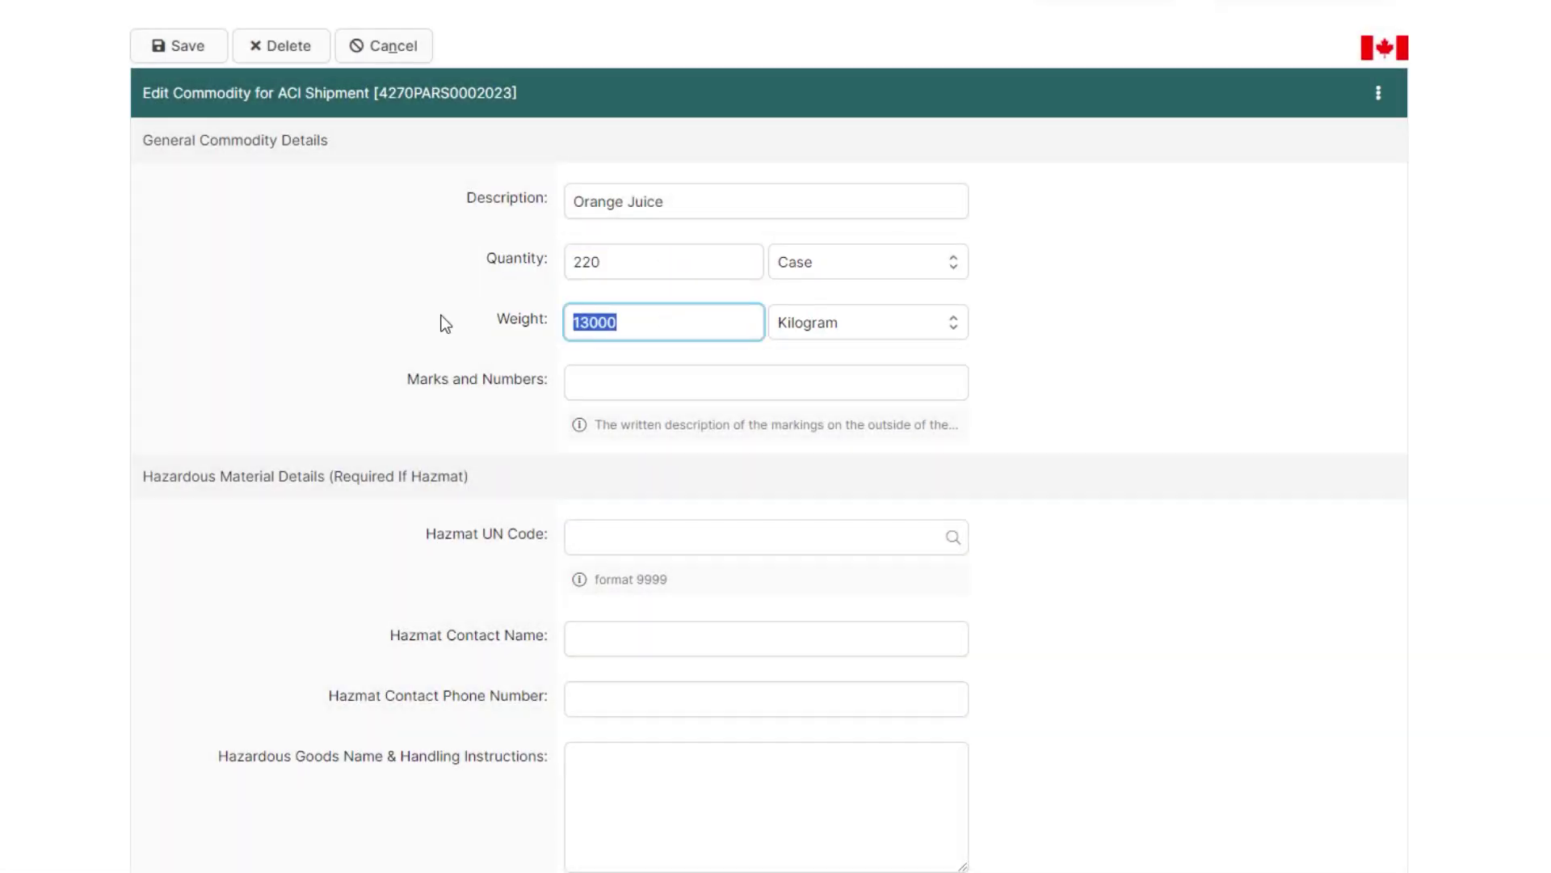
text(9850)
scroll(445, 323, down, 3)
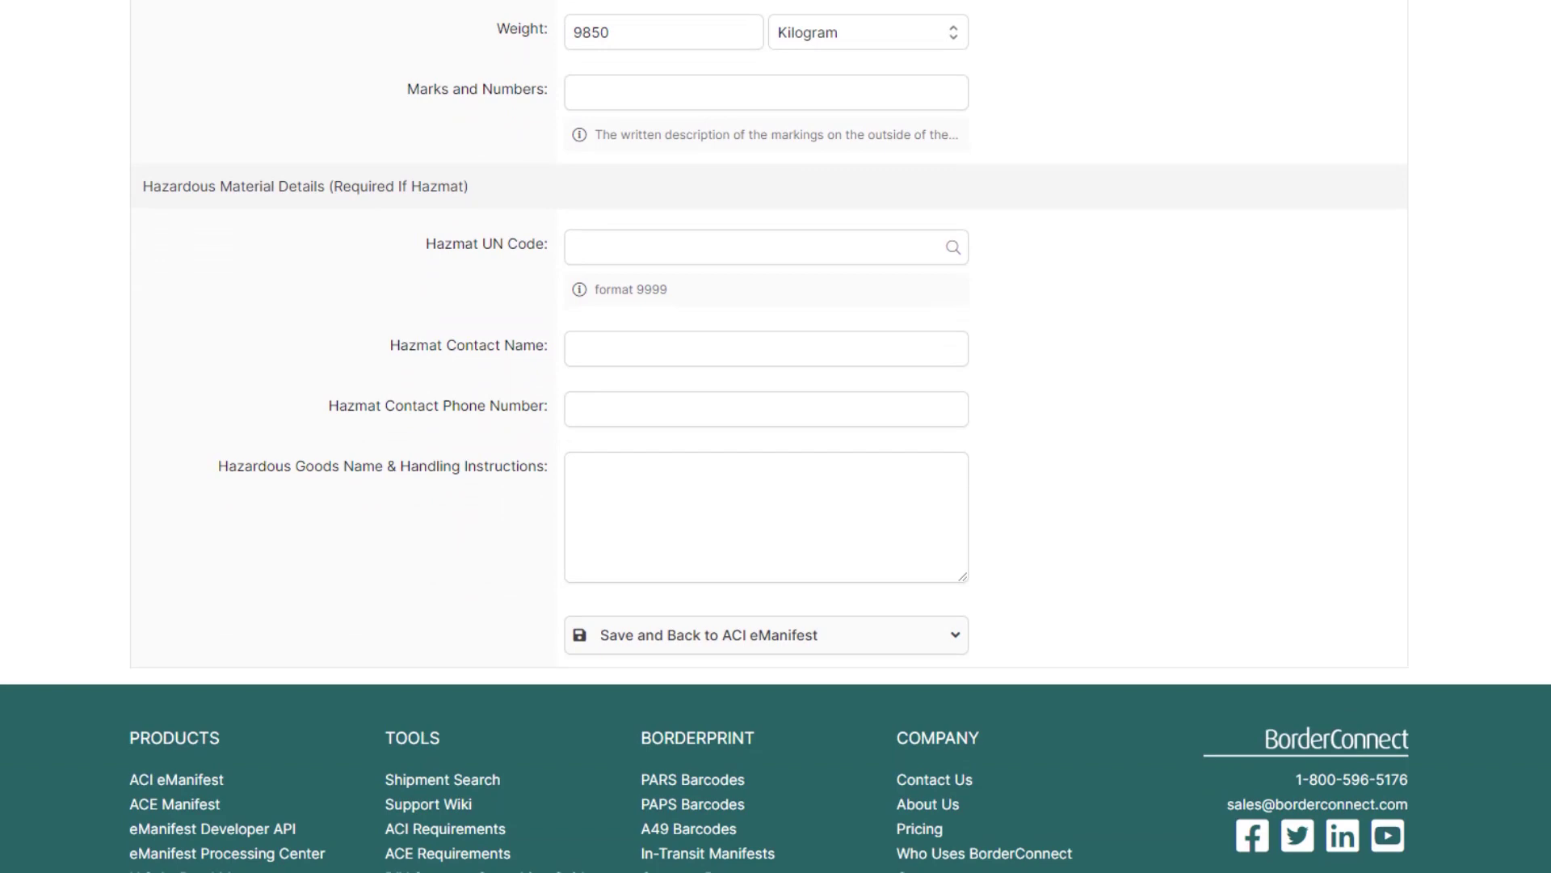
click(955, 633)
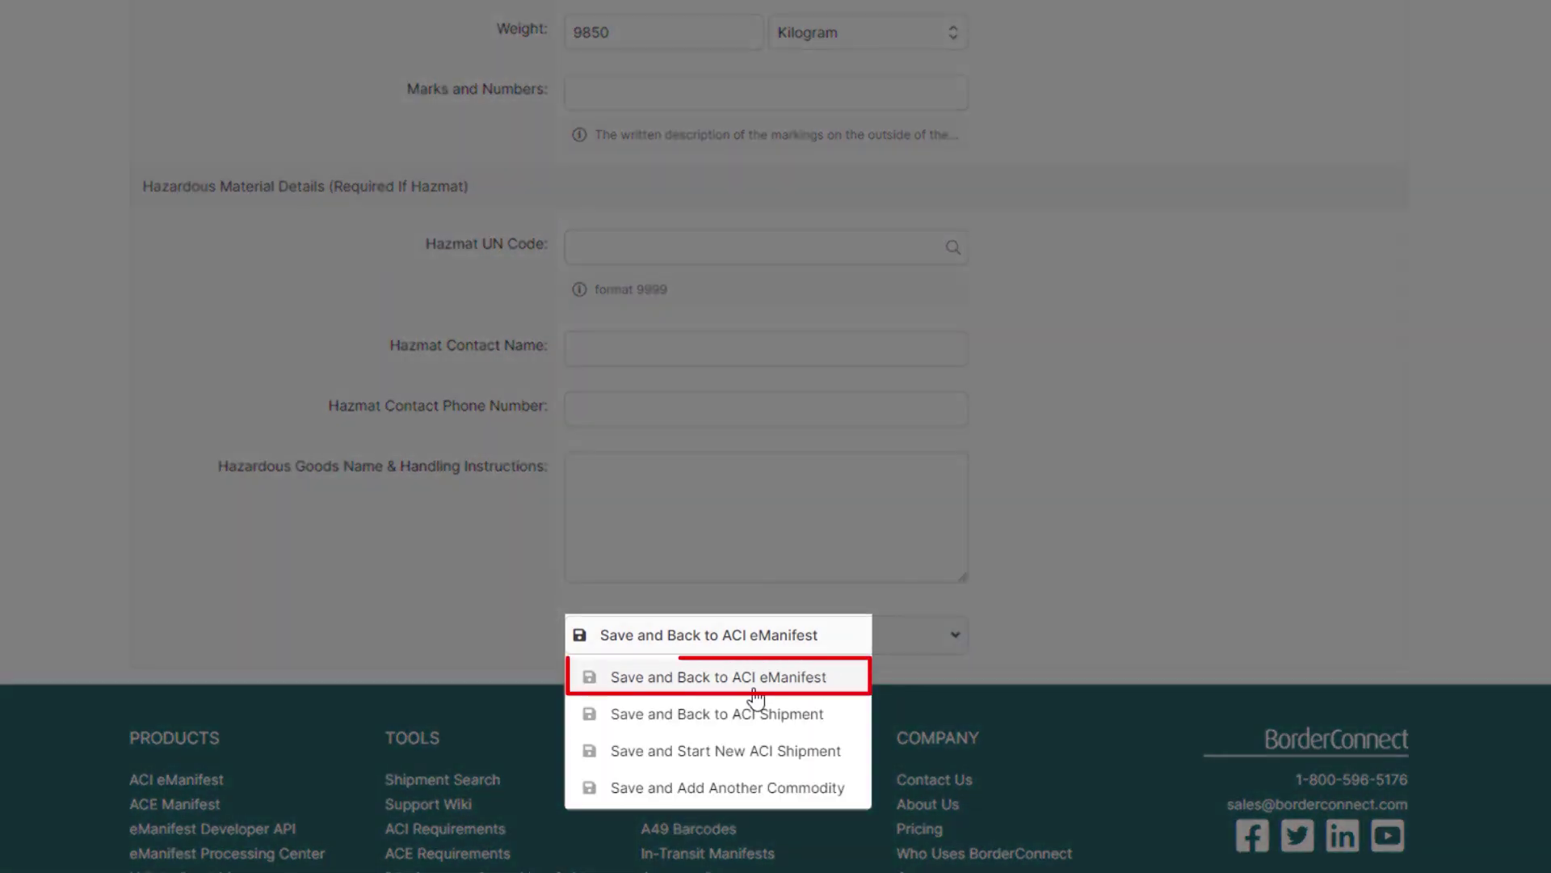
Step: Save the commodity, return to trip 12341586's eManifest and resync it with CBSA
click(755, 679)
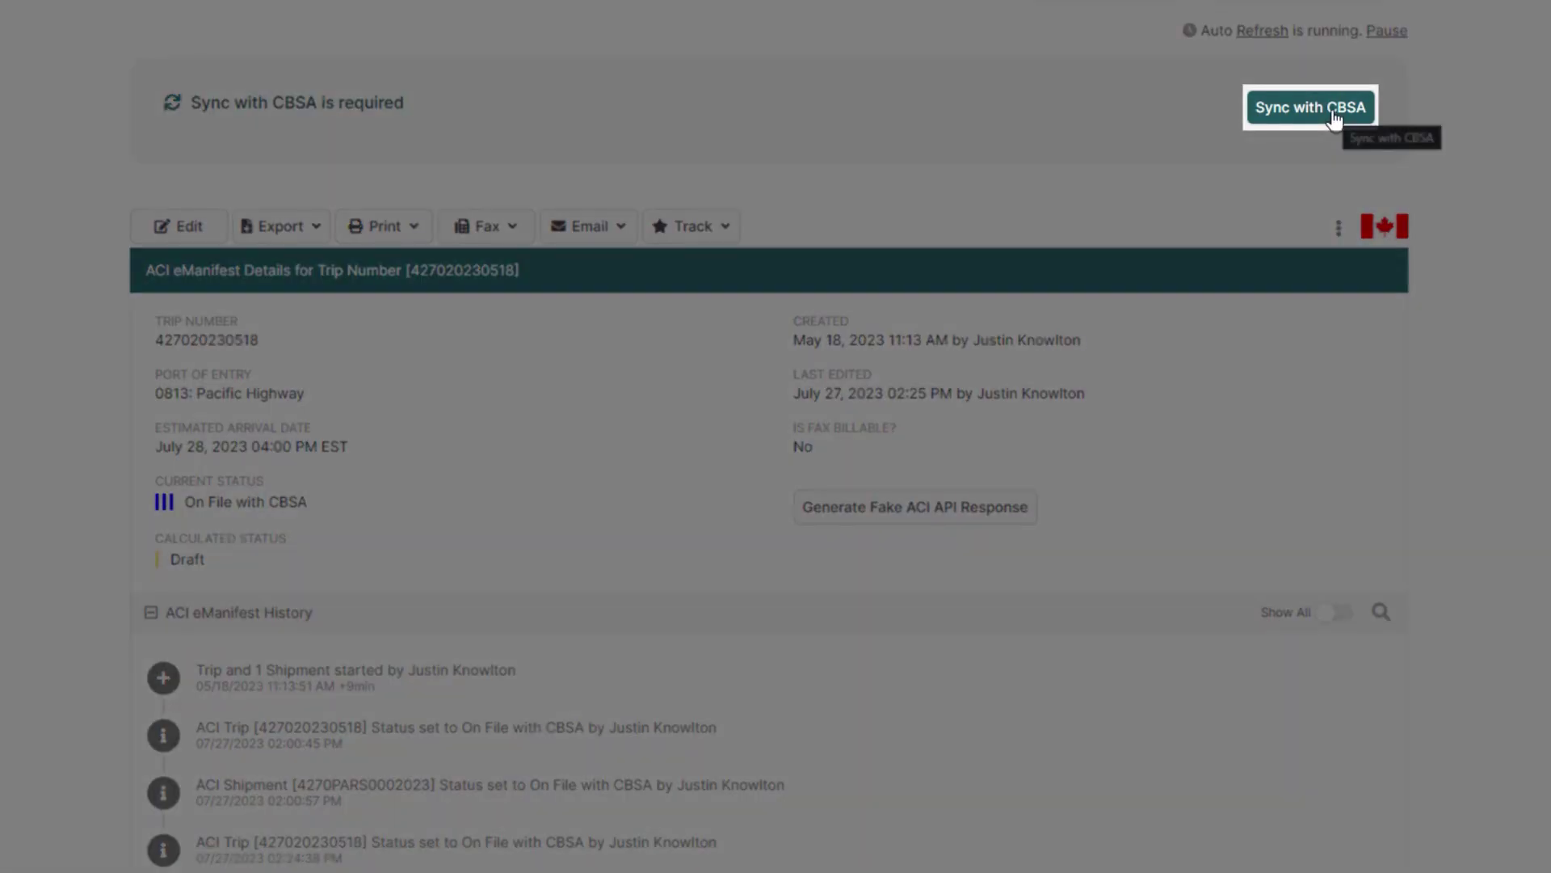
click(1333, 113)
click(1001, 445)
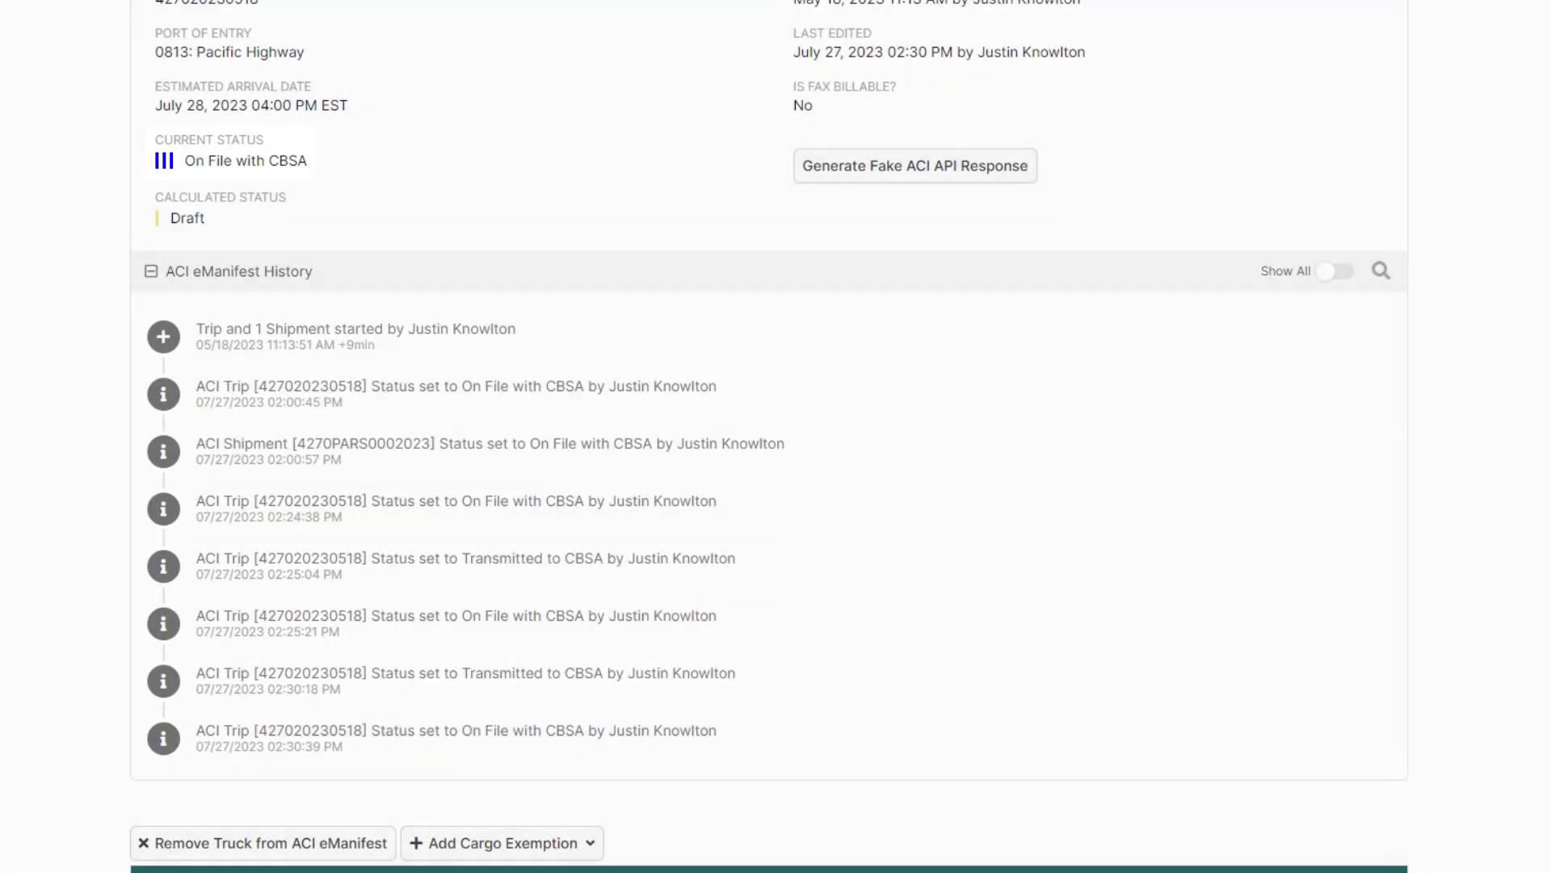
scroll(768, 436, up, 2)
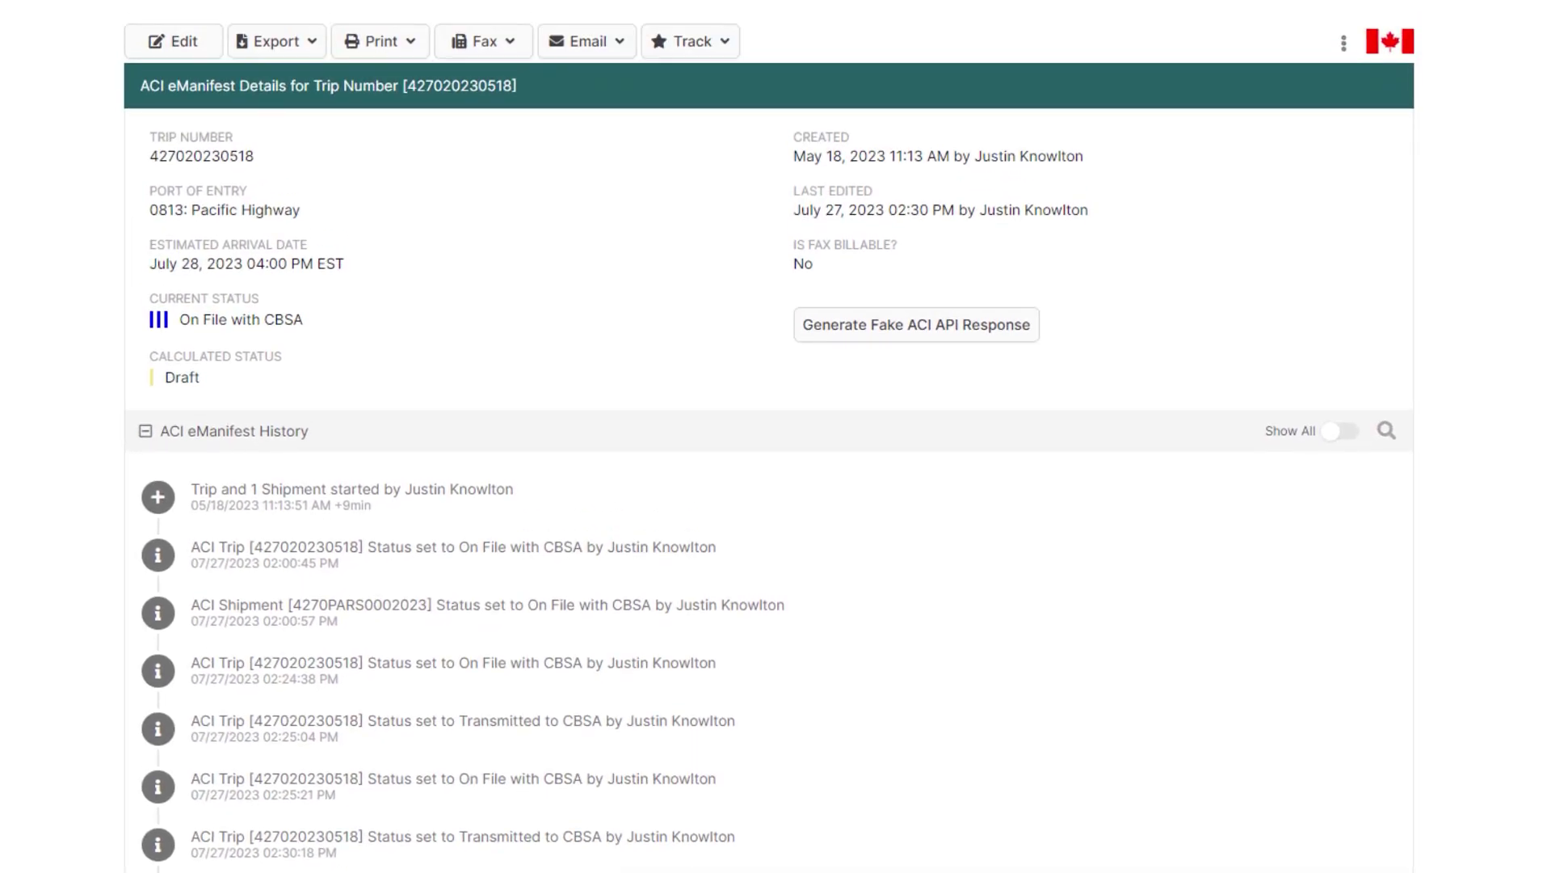
click(379, 42)
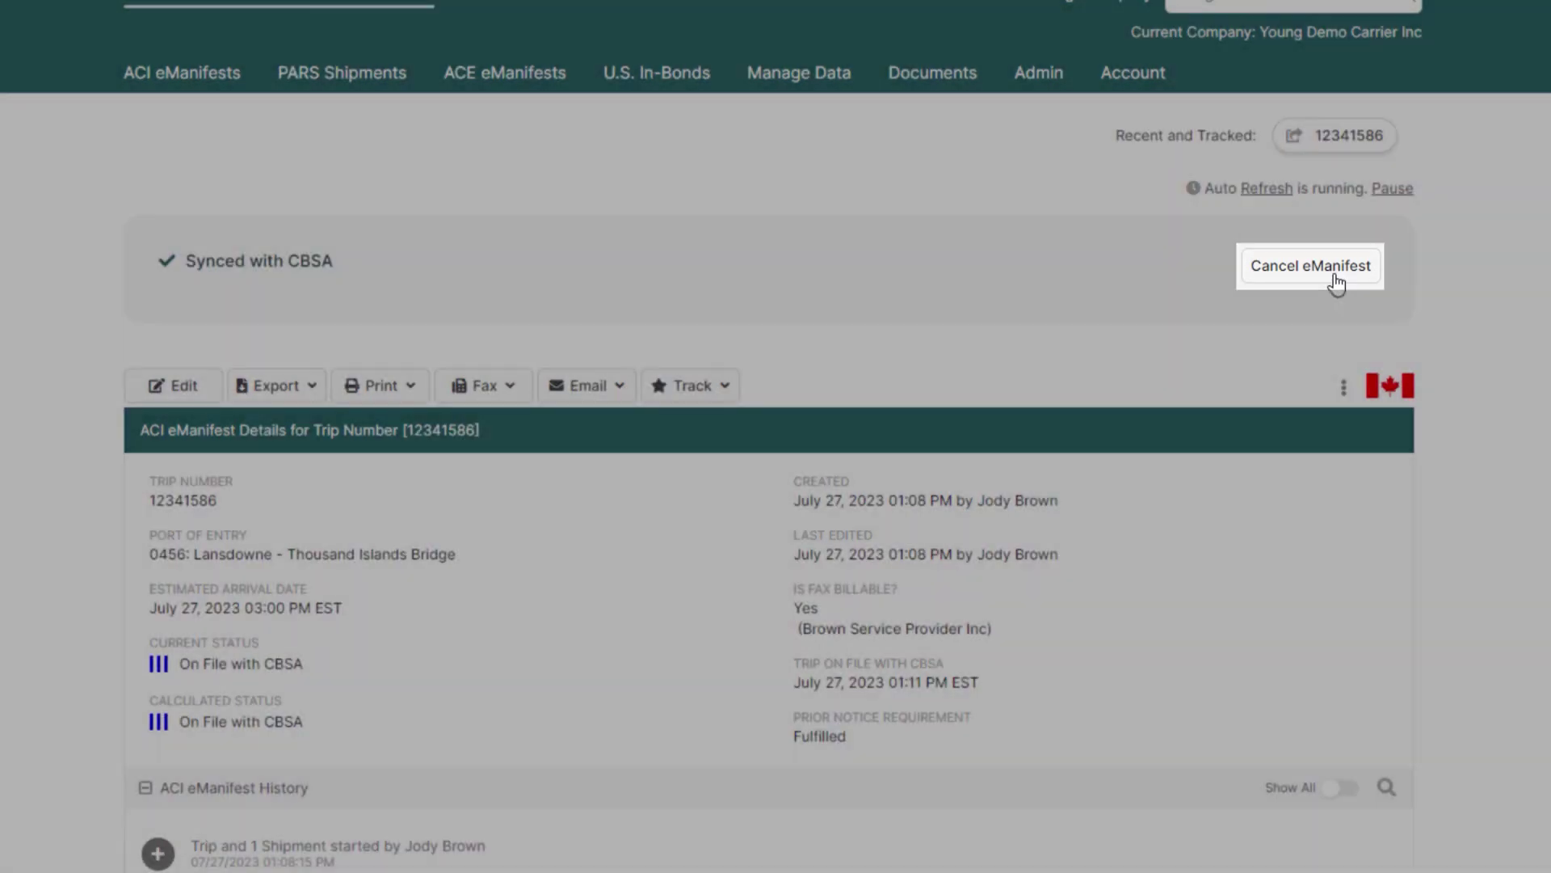
Step: Cancel trip 12341586's eManifest with CBSA as no longer a planned trip
click(1336, 280)
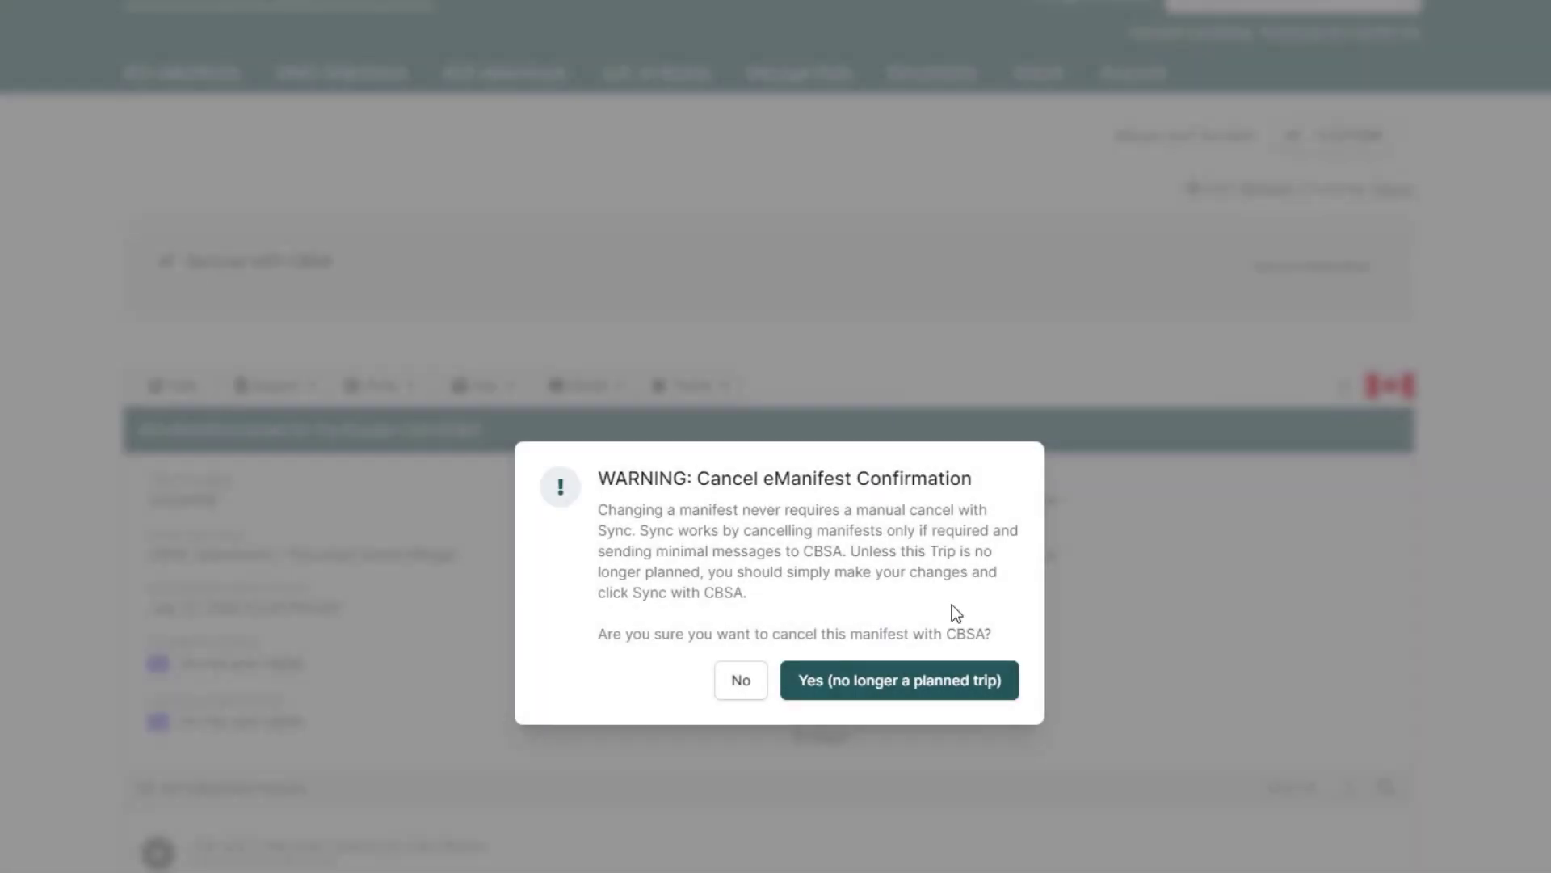
click(899, 683)
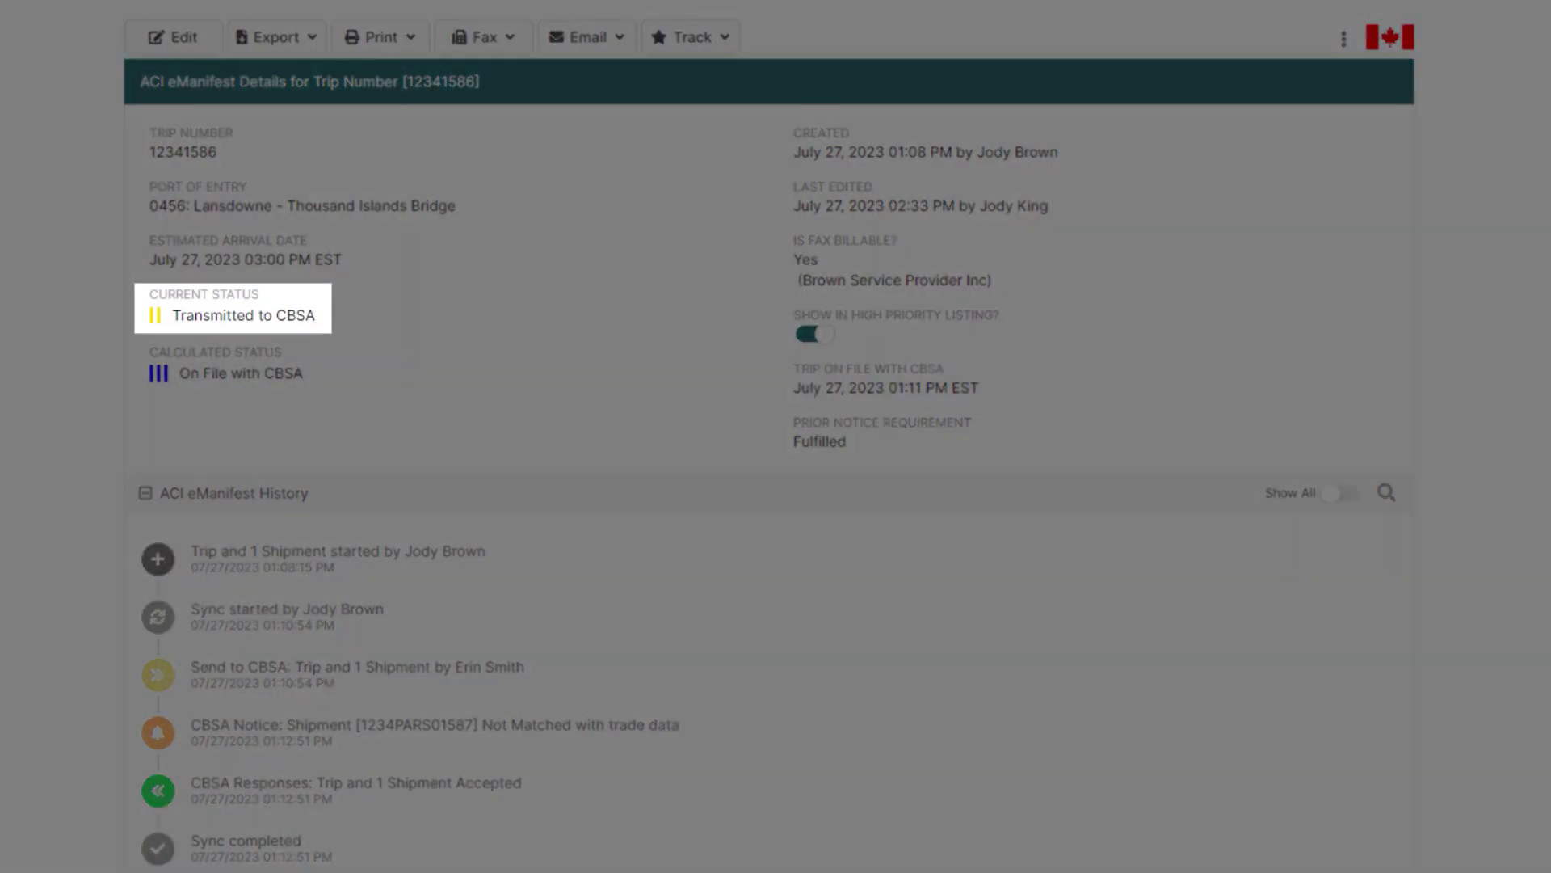